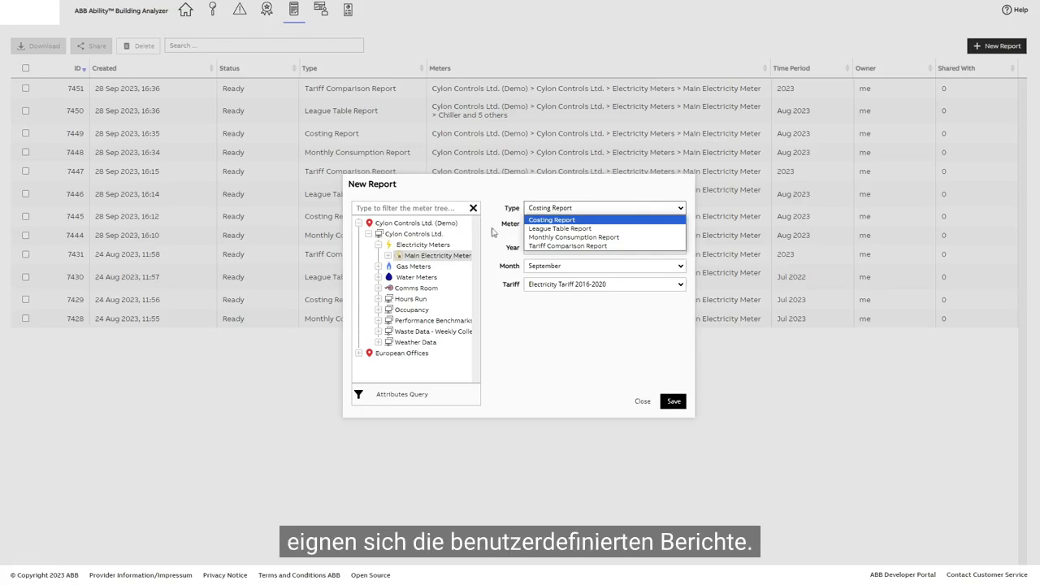
Close the new report form without saving and view the custom reports list with its report categories.
left_click(644, 402)
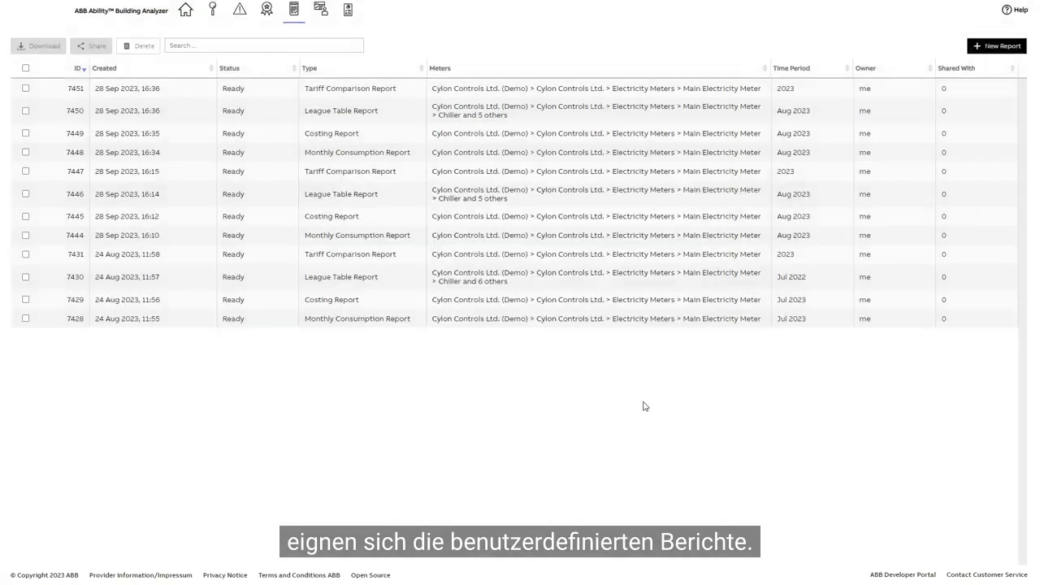
left_click(349, 15)
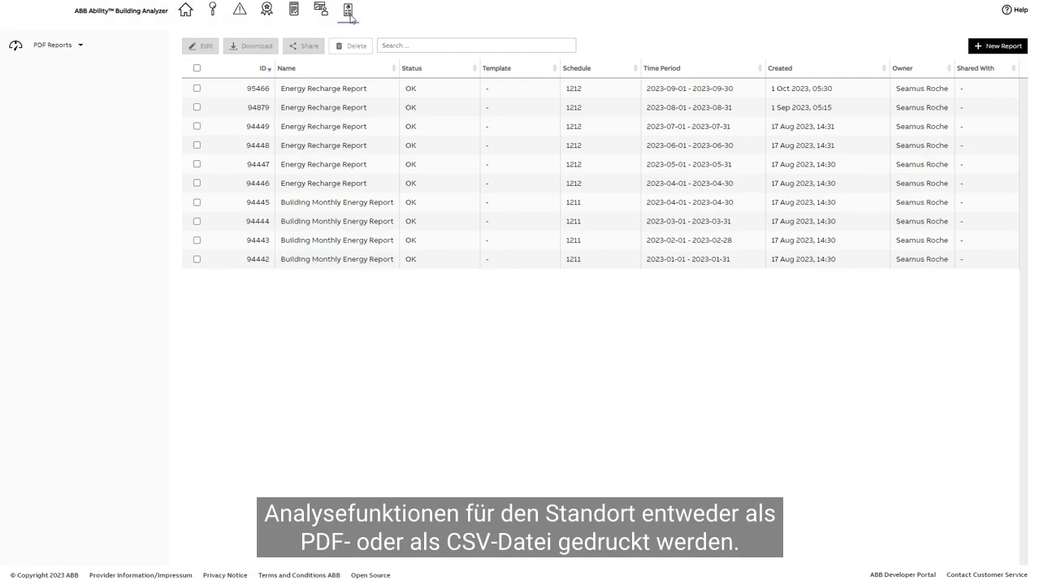
left_click(84, 46)
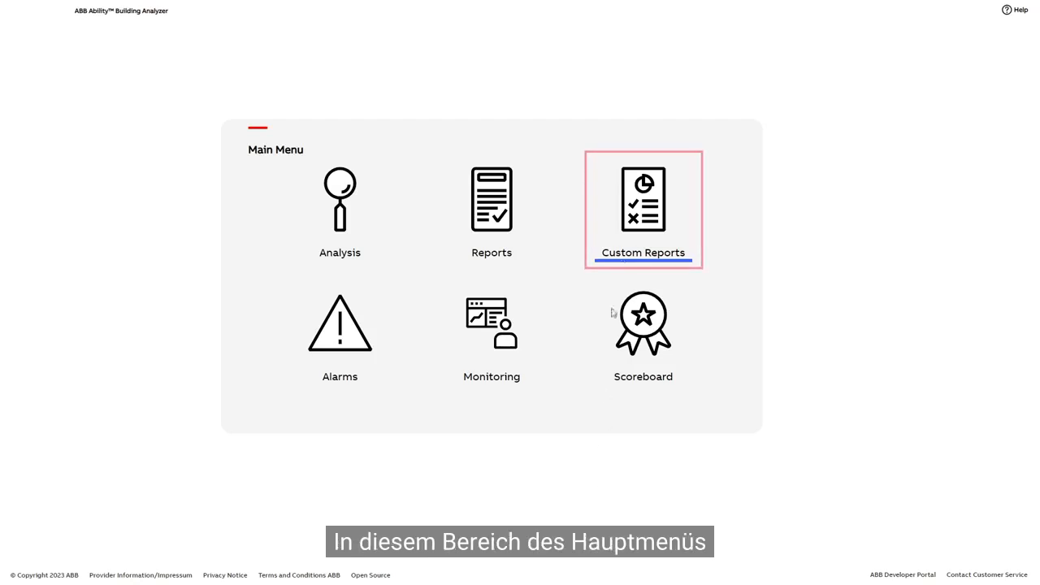
Start a new custom report named "Electricity consumption and overspend" without a template.
left_click(642, 217)
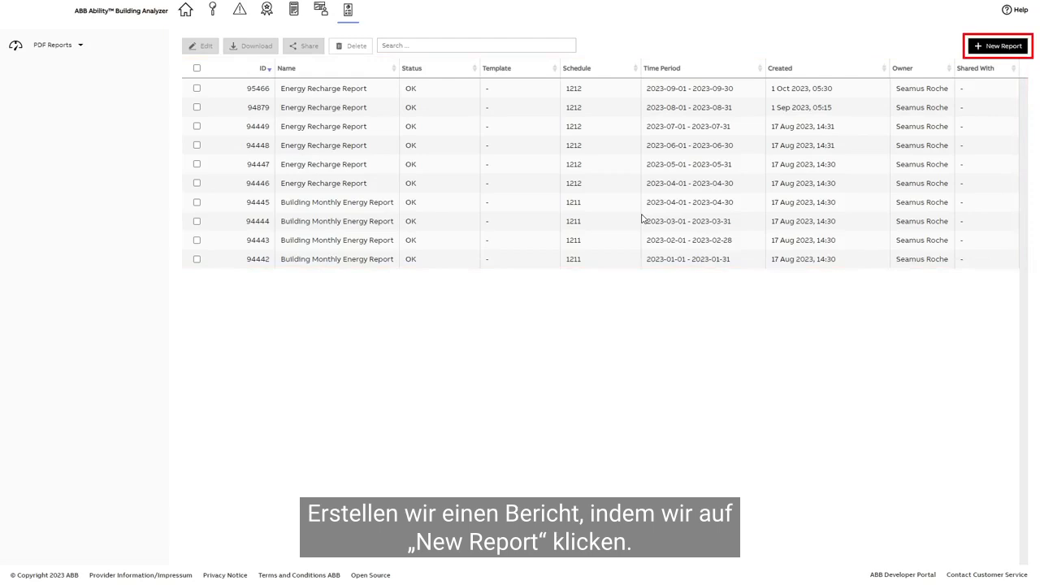
left_click(999, 47)
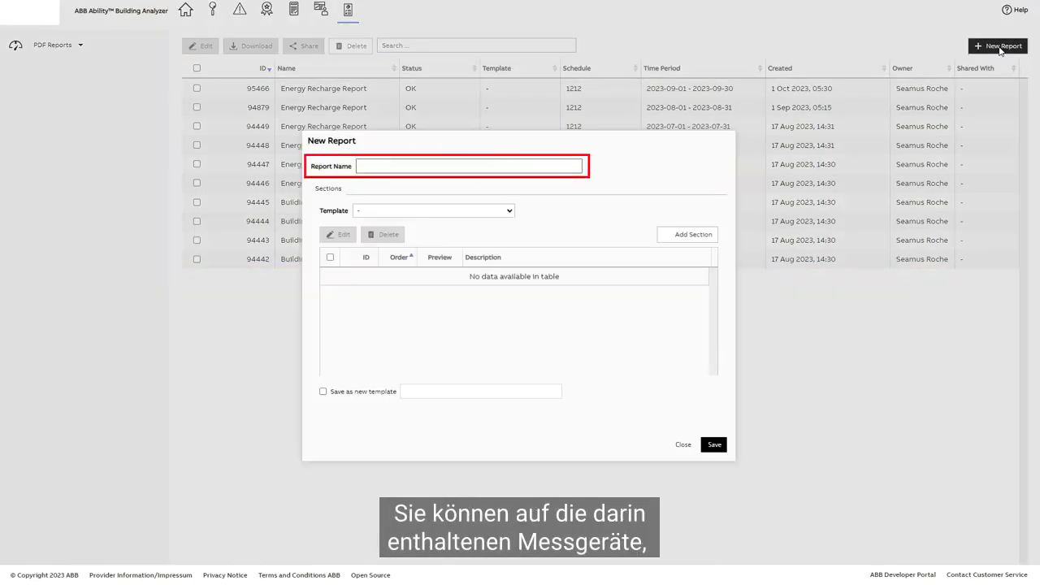
left_click(491, 166)
type("Electricity consumption and overspend")
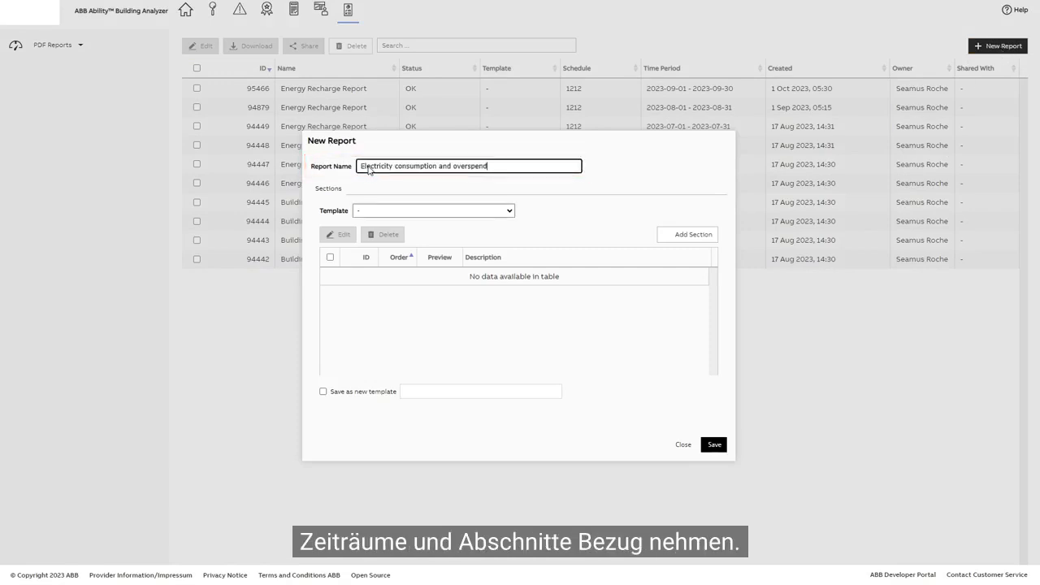
left_click(509, 212)
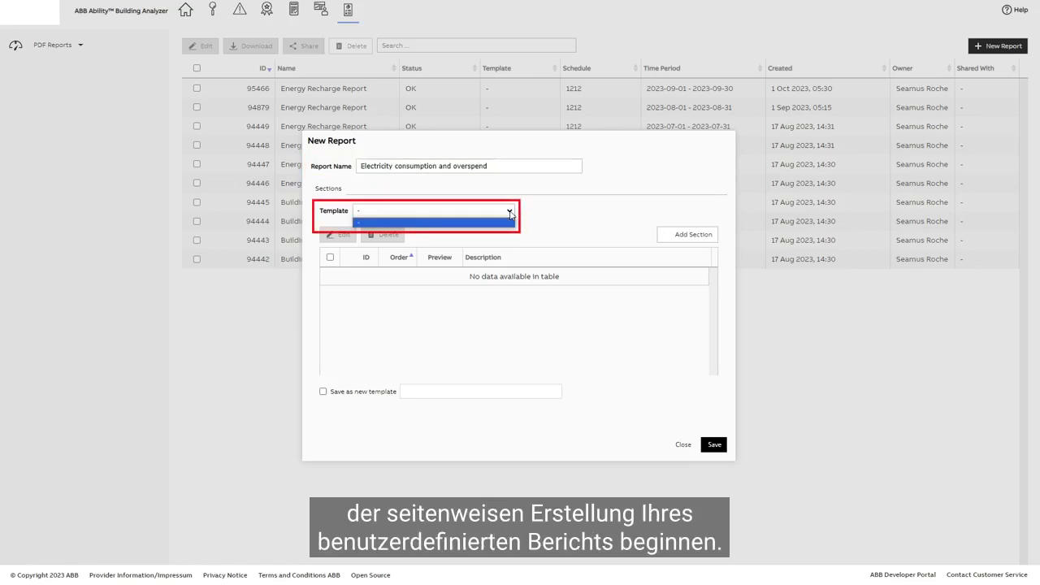
left_click(524, 222)
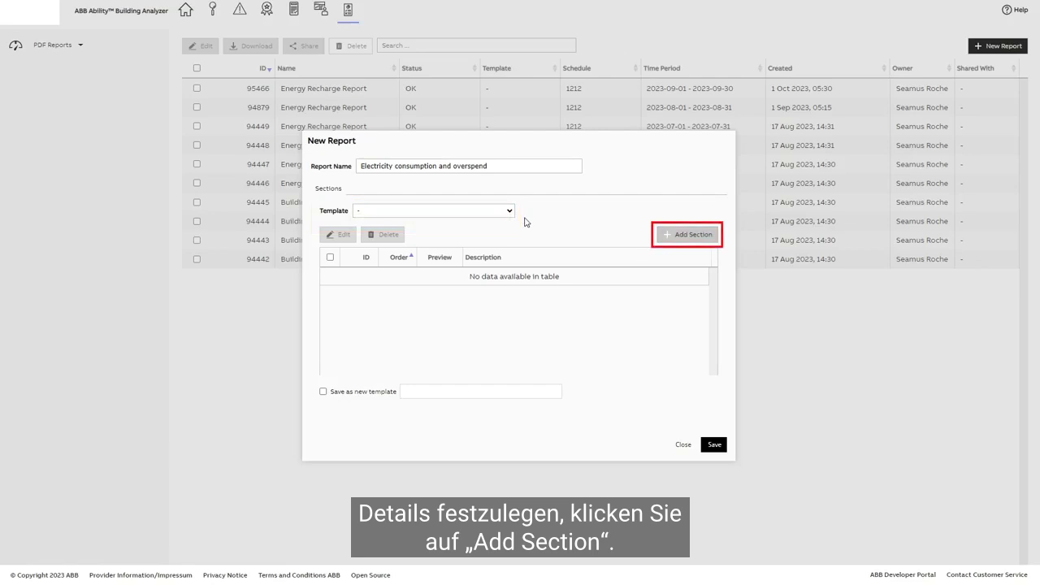
Start a report section of type Single Meter View, previewing Meter Comparison View first, and give it the heading "Electrical consumption".
left_click(666, 237)
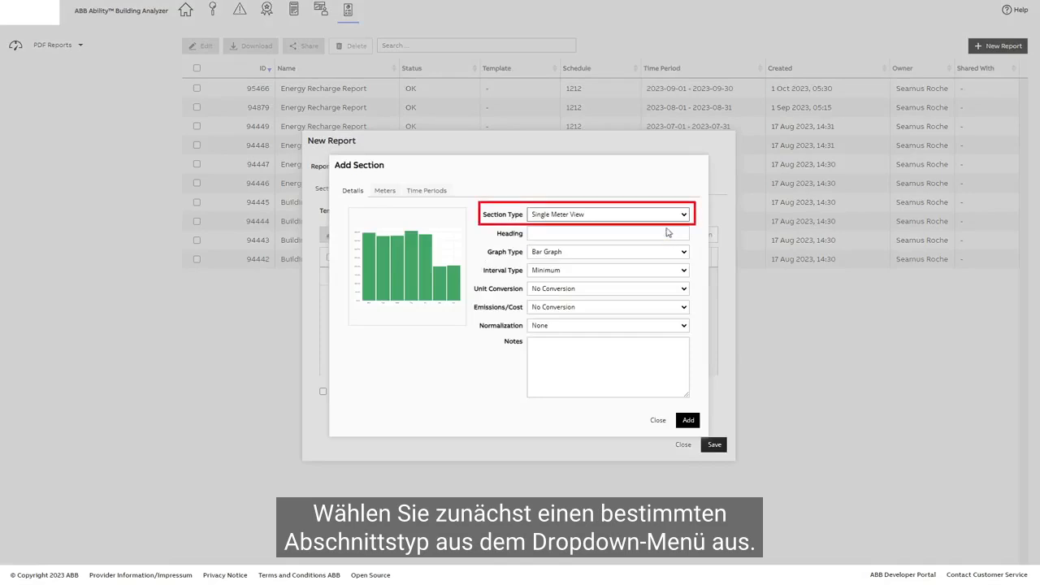
left_click(683, 215)
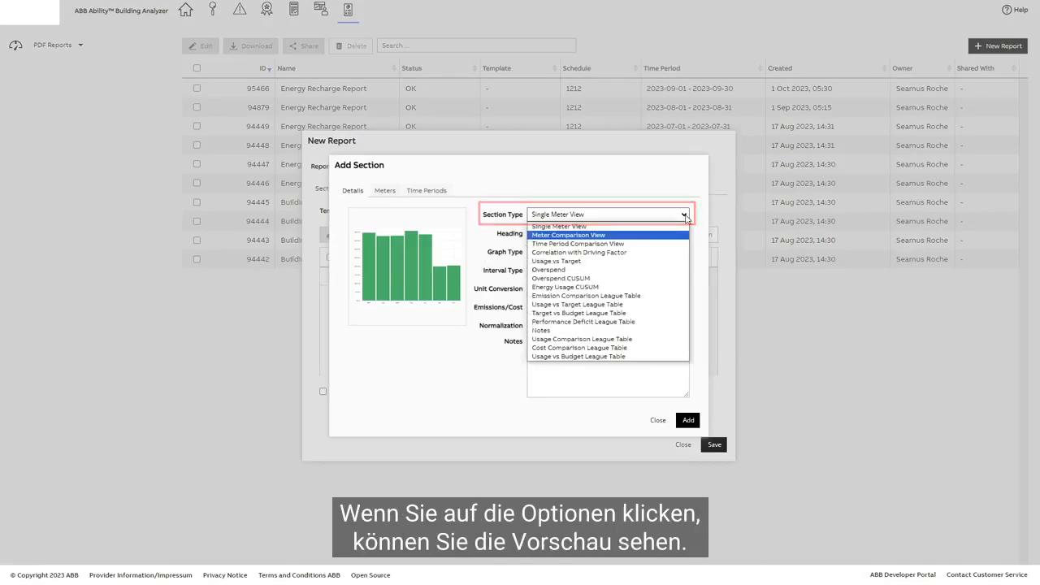
left_click(619, 236)
left_click(684, 216)
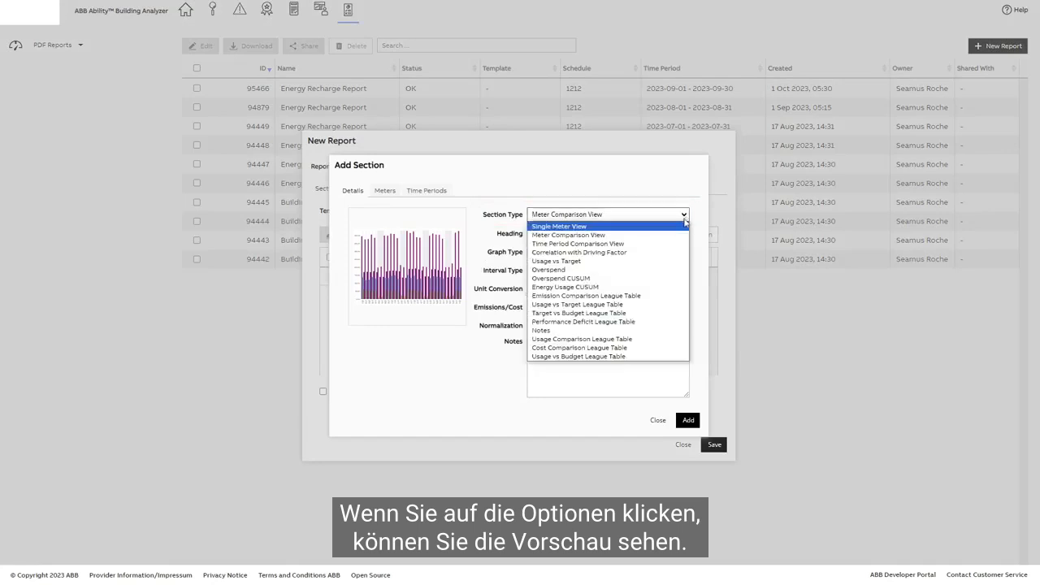
left_click(592, 227)
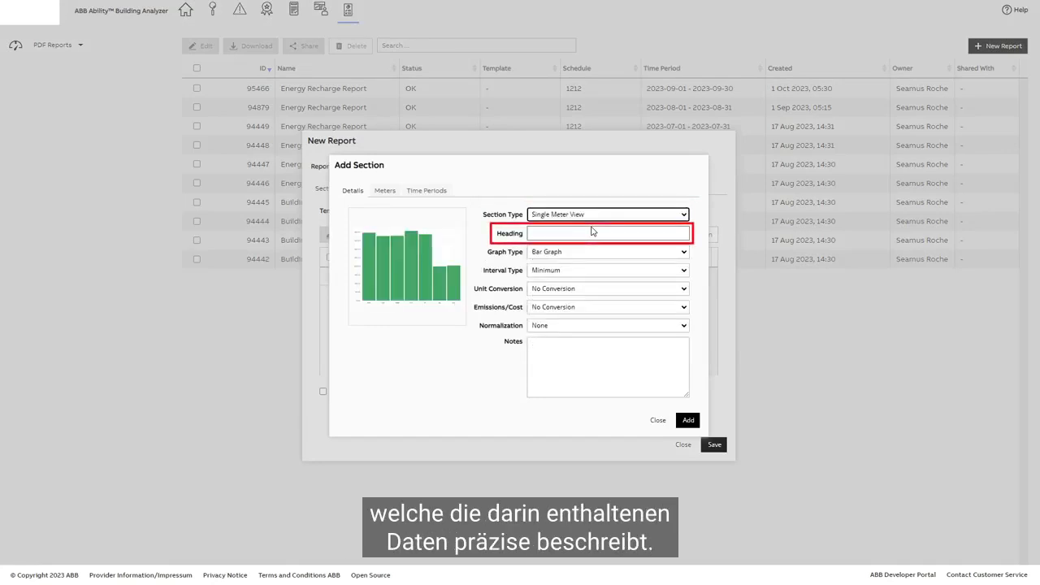
left_click(592, 234)
type("Electrical consumption")
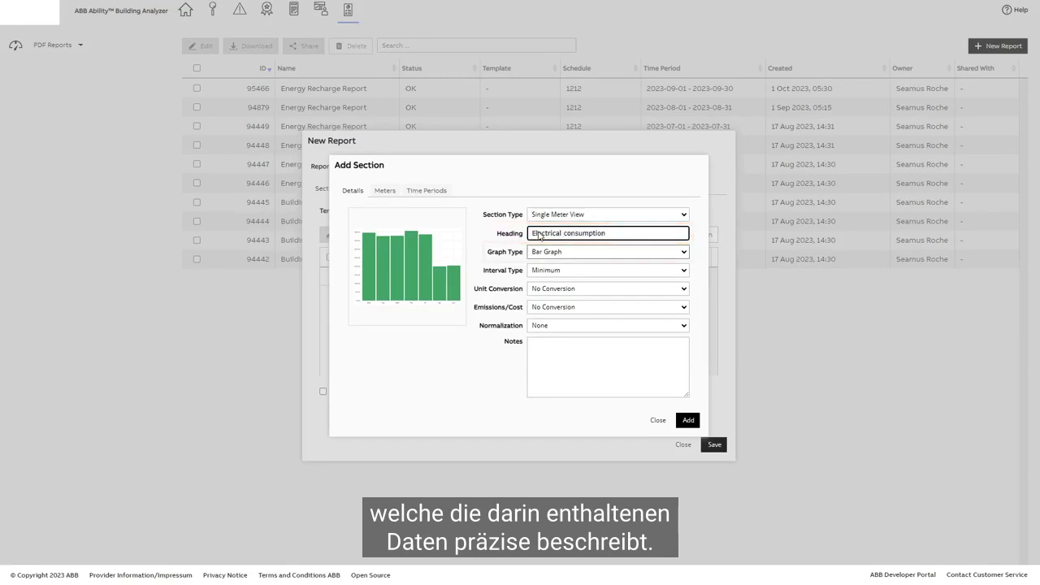
Choose Bar Graph as the section's graph type and Minimum as its interval type.
left_click(684, 255)
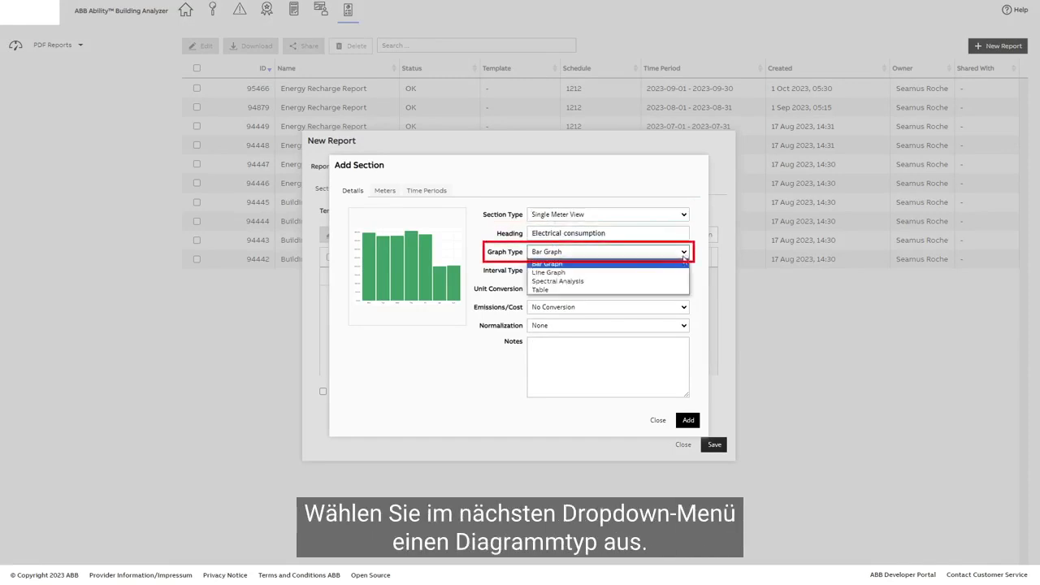
left_click(581, 265)
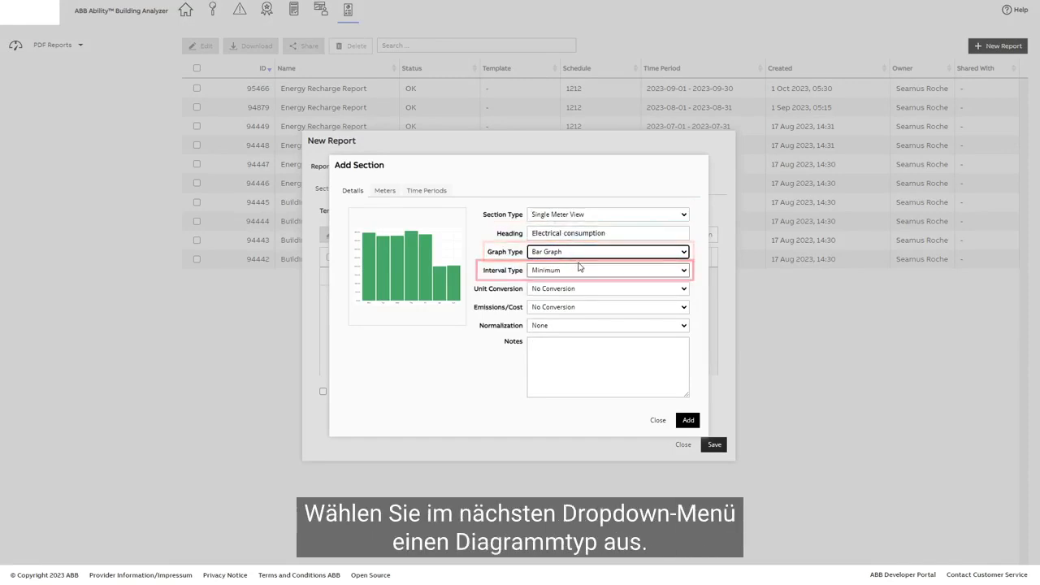
left_click(685, 271)
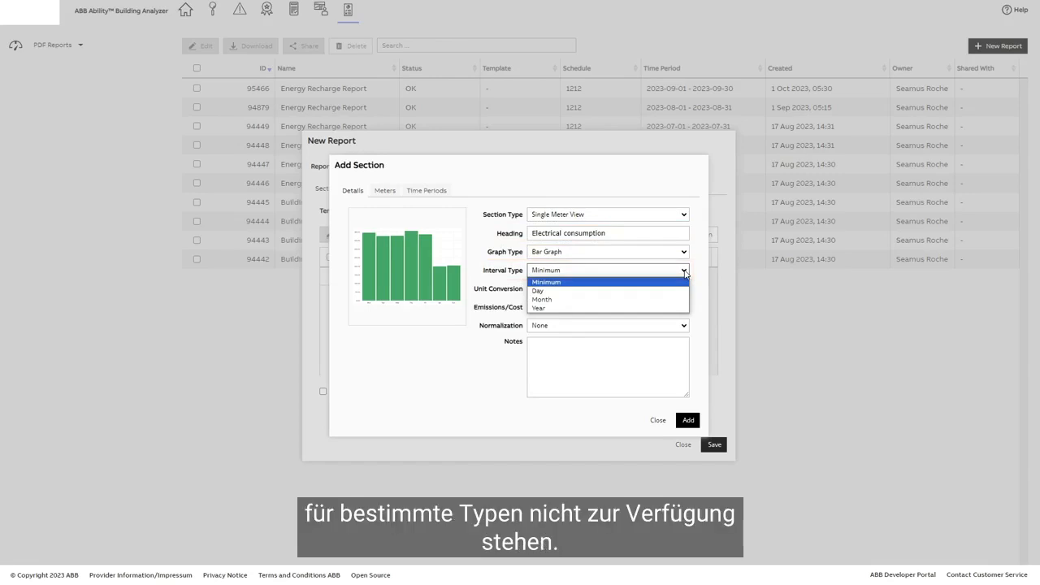
left_click(585, 282)
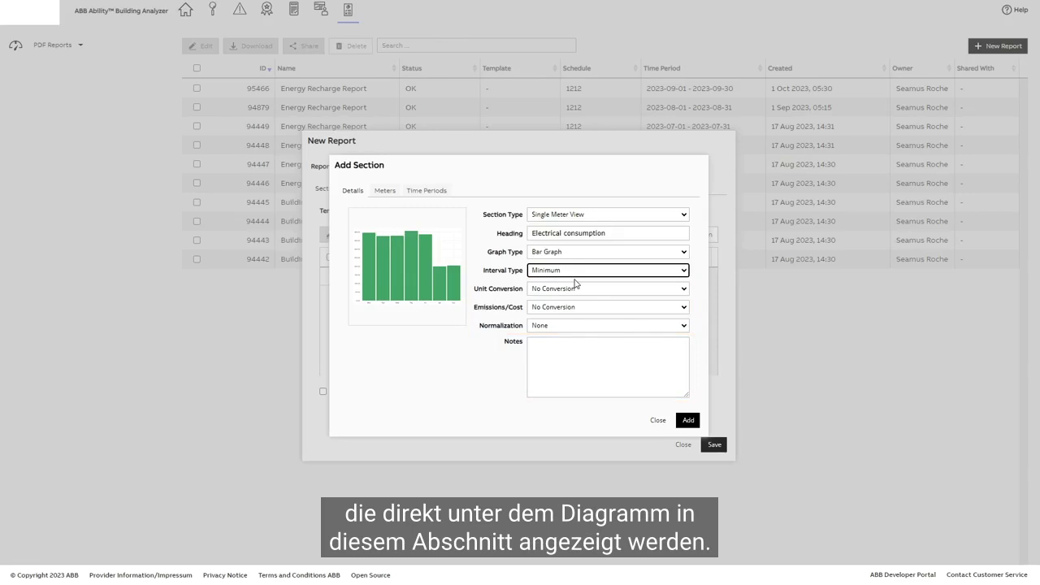
Add the Main Electricity Meter to the section, viewing the attribute filter options without applying any.
left_click(385, 192)
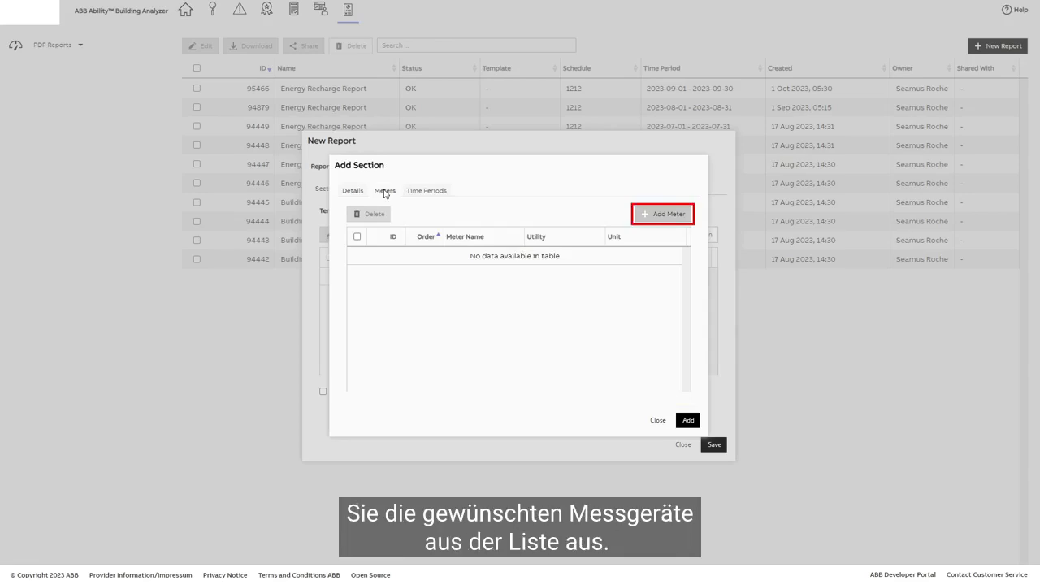
left_click(655, 216)
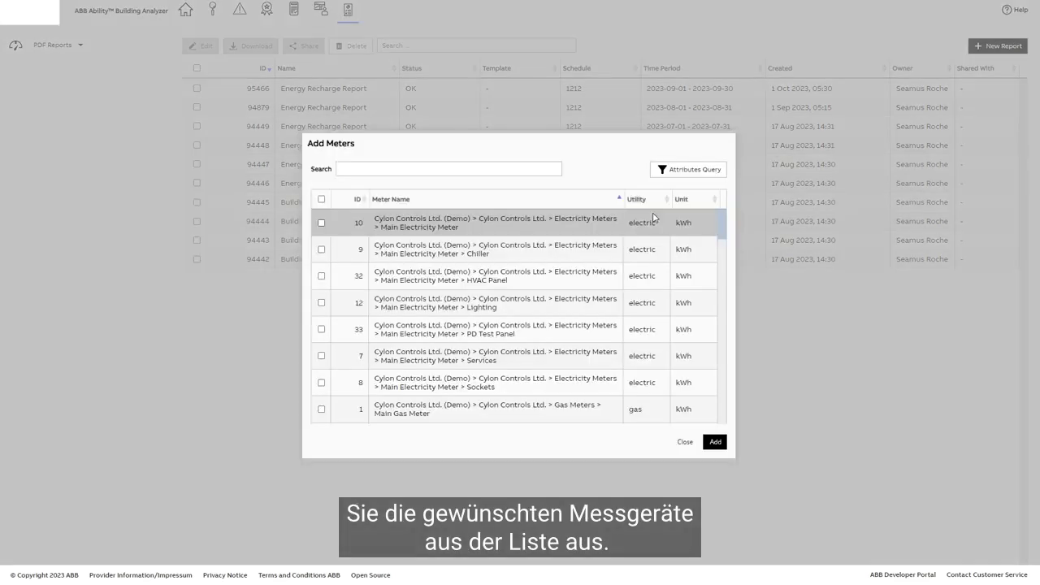
left_click(321, 224)
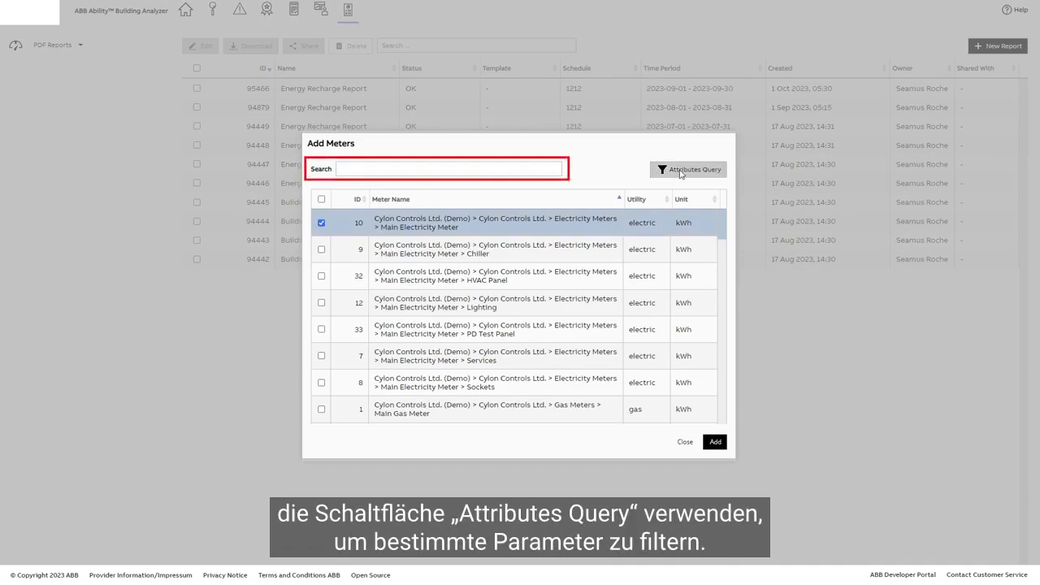
left_click(681, 173)
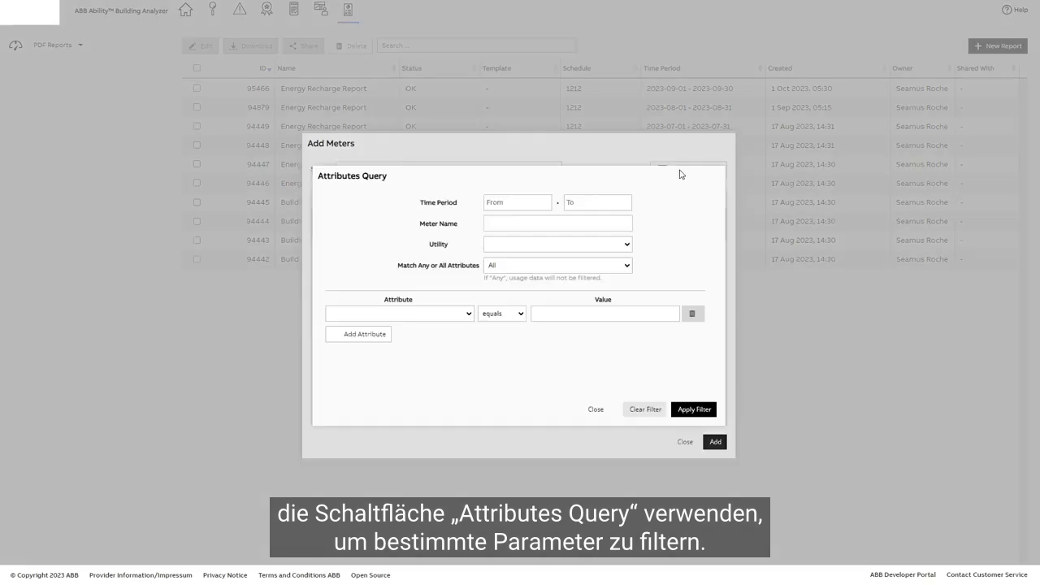
left_click(596, 410)
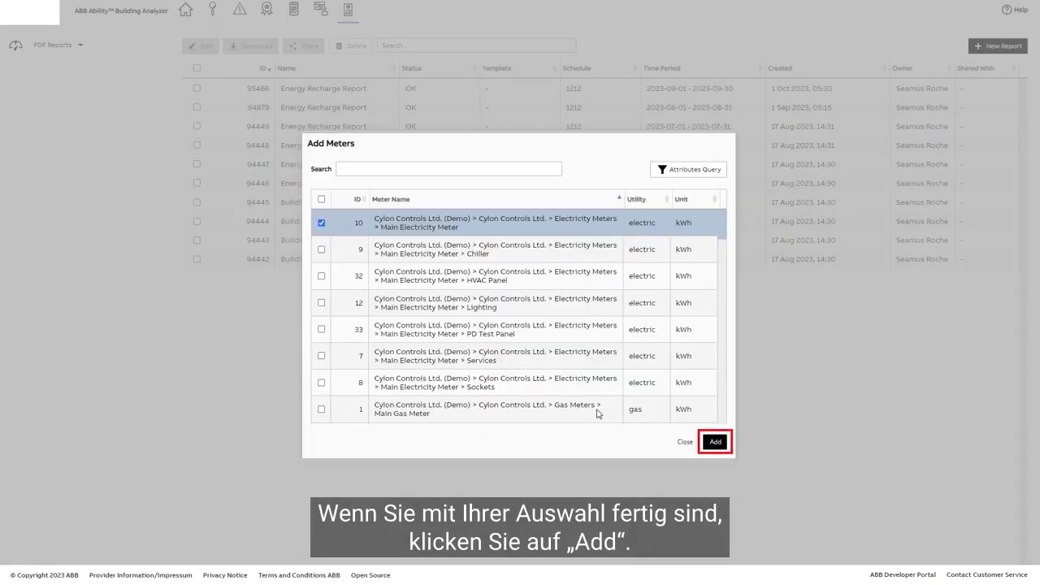
left_click(714, 442)
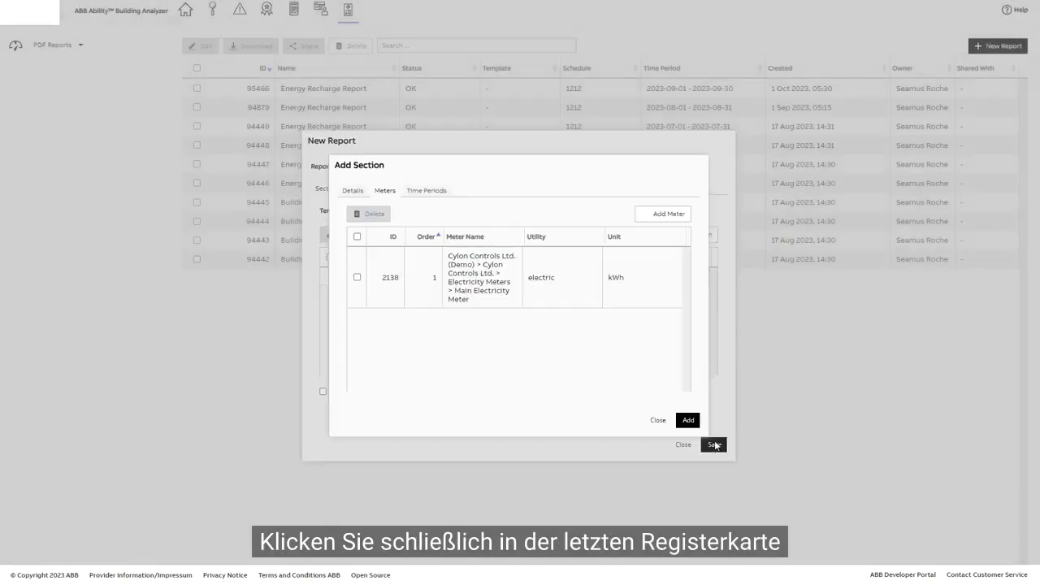
Give the section the time period 2023-09-01 to 2023-09-30, add it to the report and select it.
left_click(428, 193)
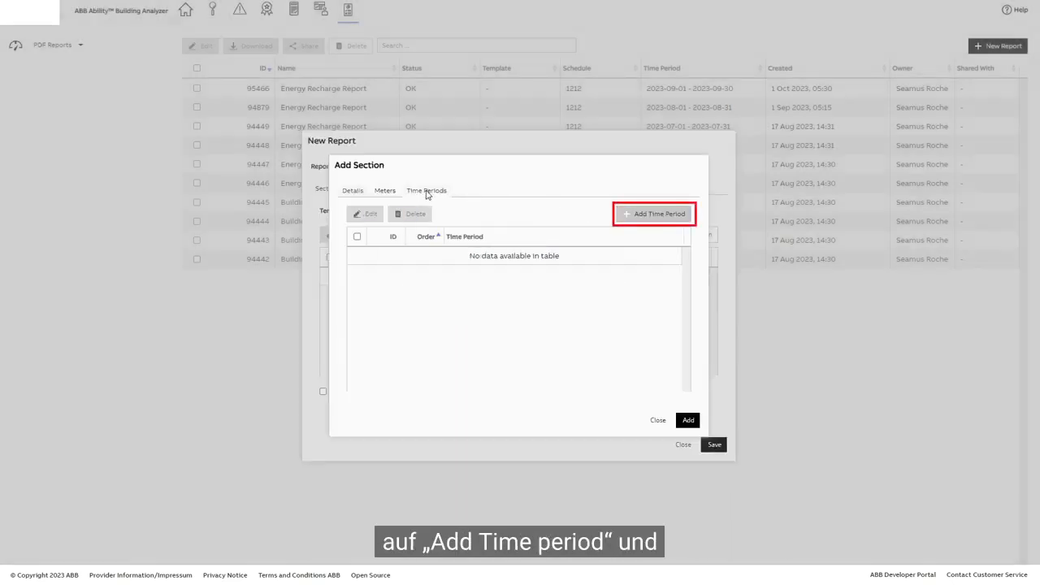
left_click(643, 215)
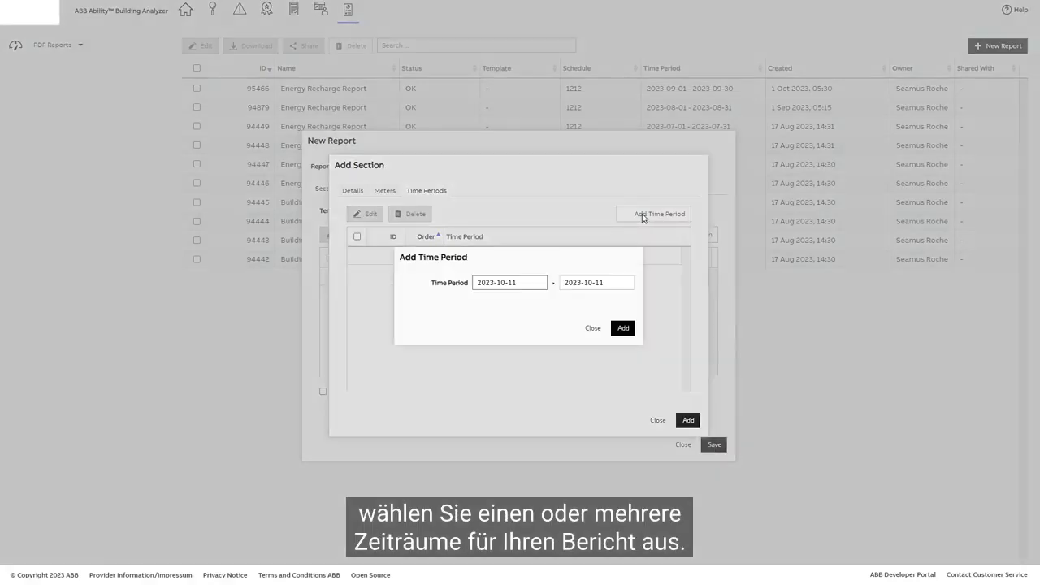
left_click(485, 284)
left_click(486, 300)
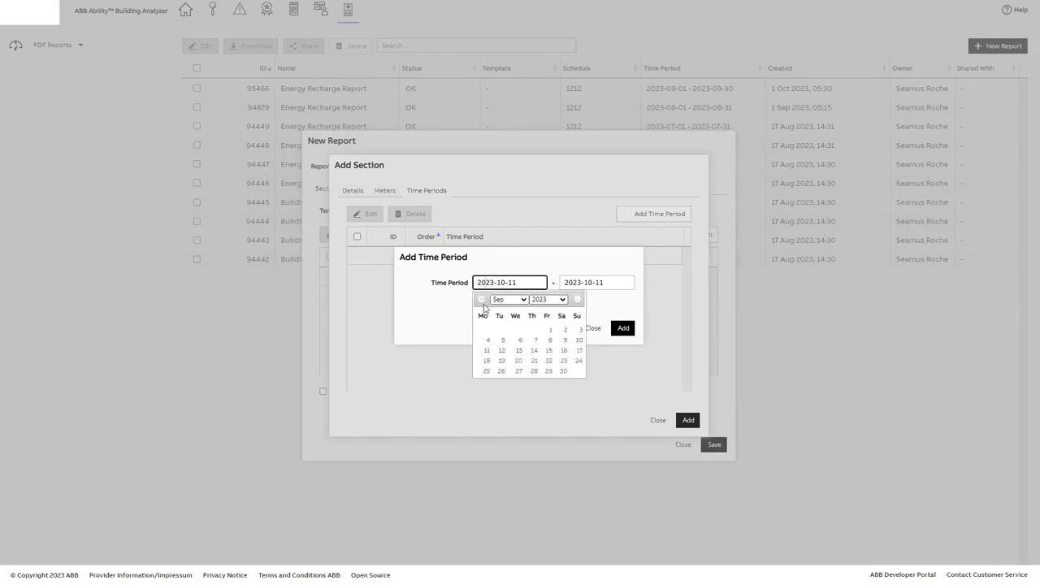
left_click(547, 330)
left_click(569, 286)
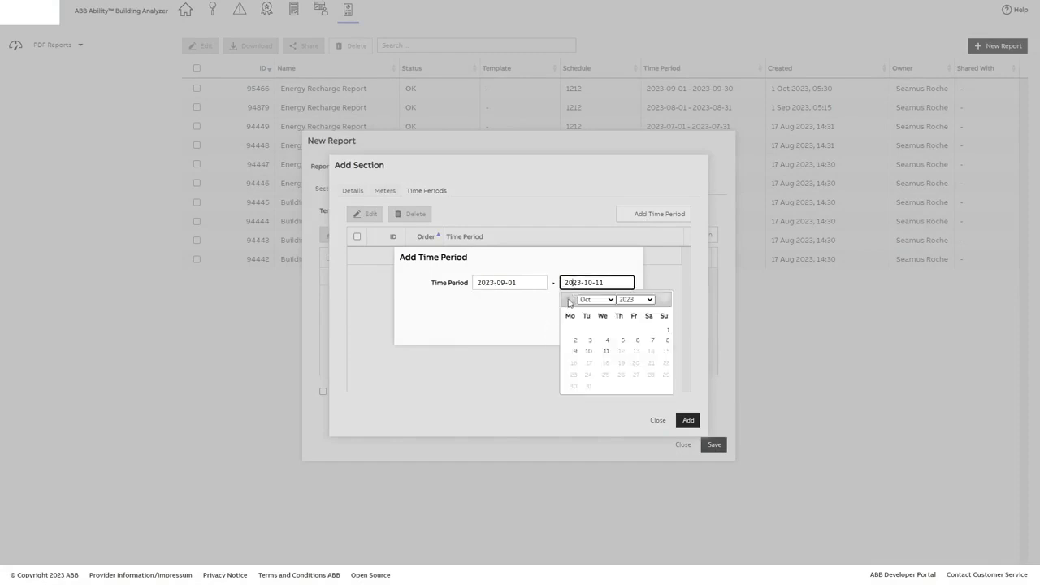
left_click(569, 299)
left_click(650, 371)
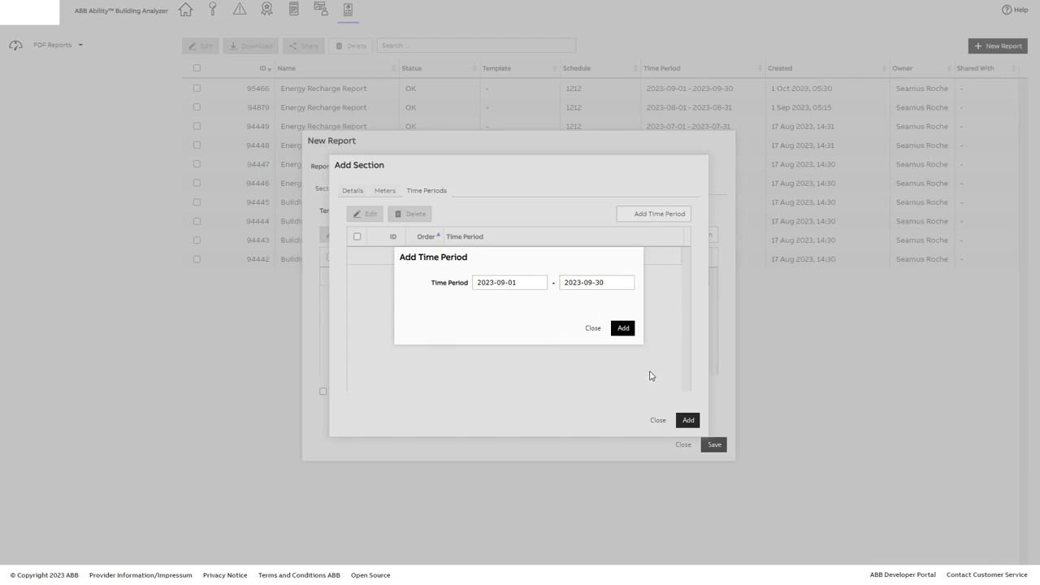
left_click(623, 330)
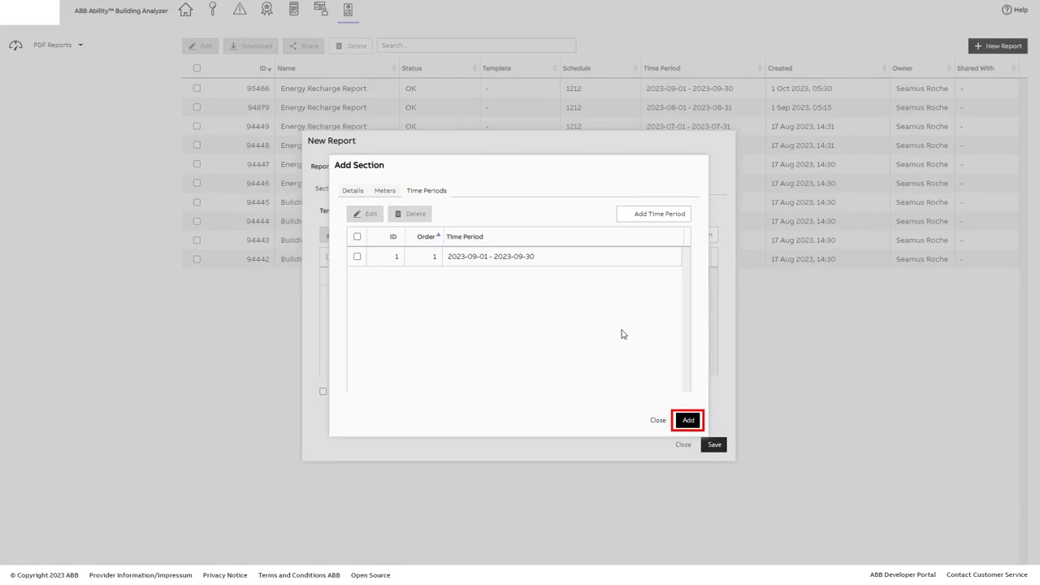
left_click(688, 420)
left_click(330, 308)
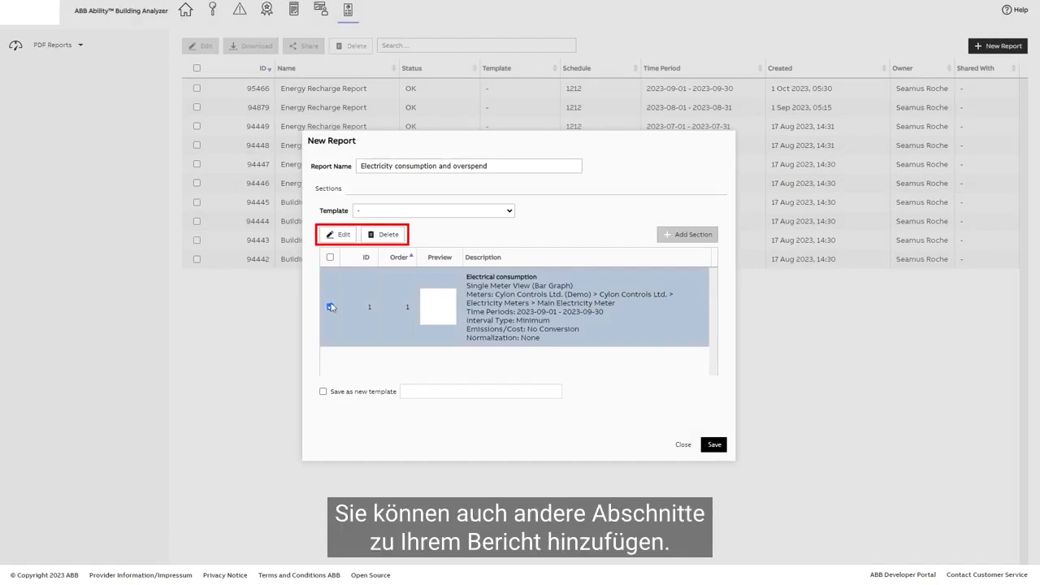
Start a second section of type Overspend with the heading "Overspend".
left_click(668, 238)
left_click(684, 216)
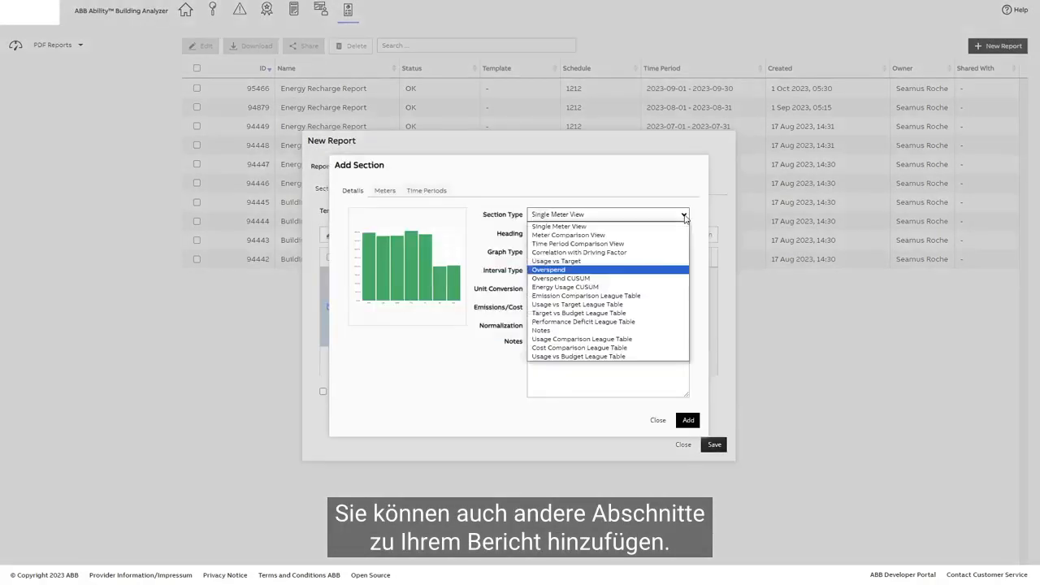
left_click(582, 274)
left_click(561, 236)
type("Overspend")
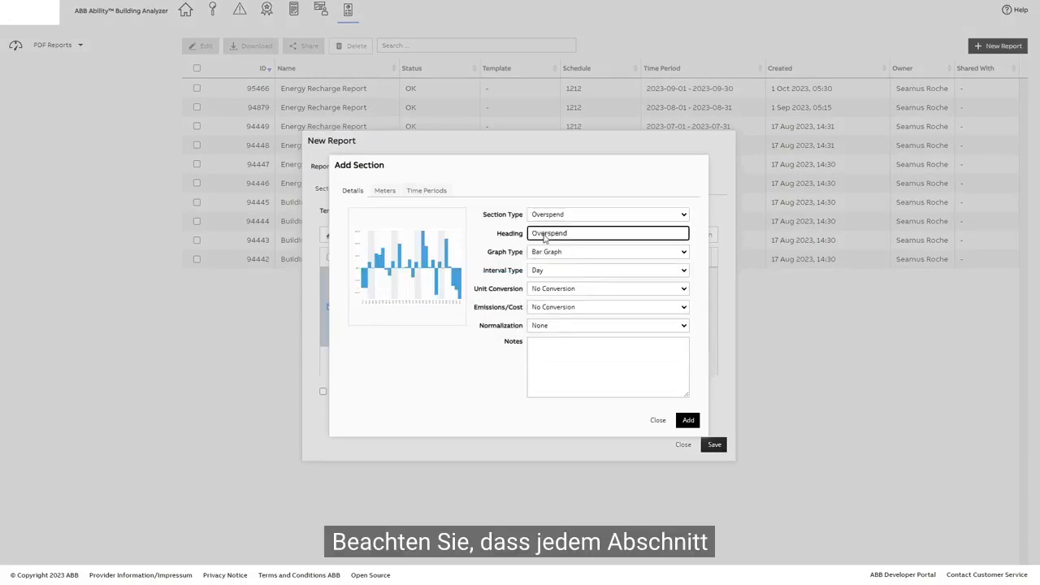
Review the Overspend section's meters and time periods and add the section to the report.
left_click(388, 193)
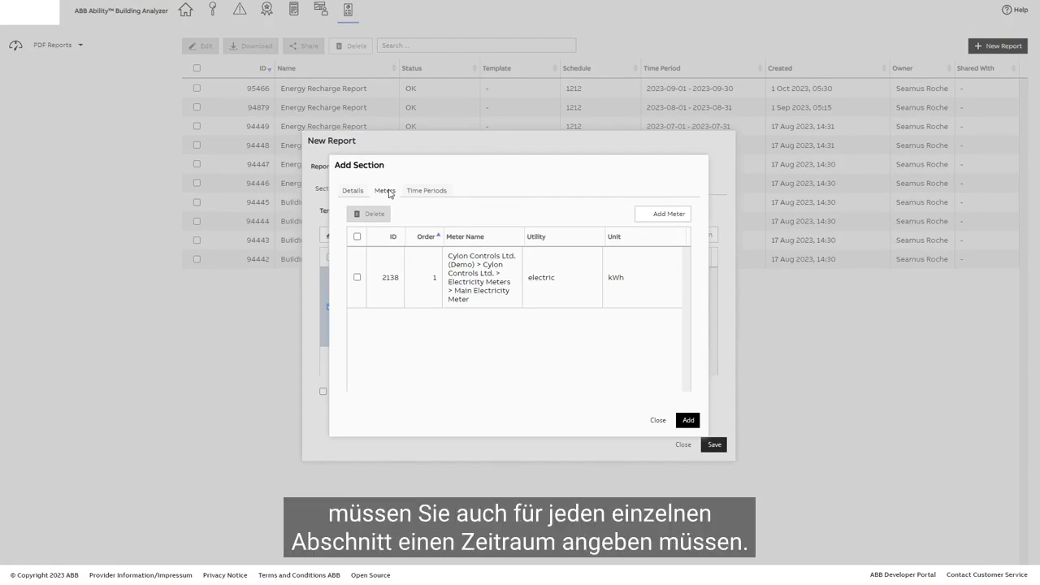
left_click(426, 193)
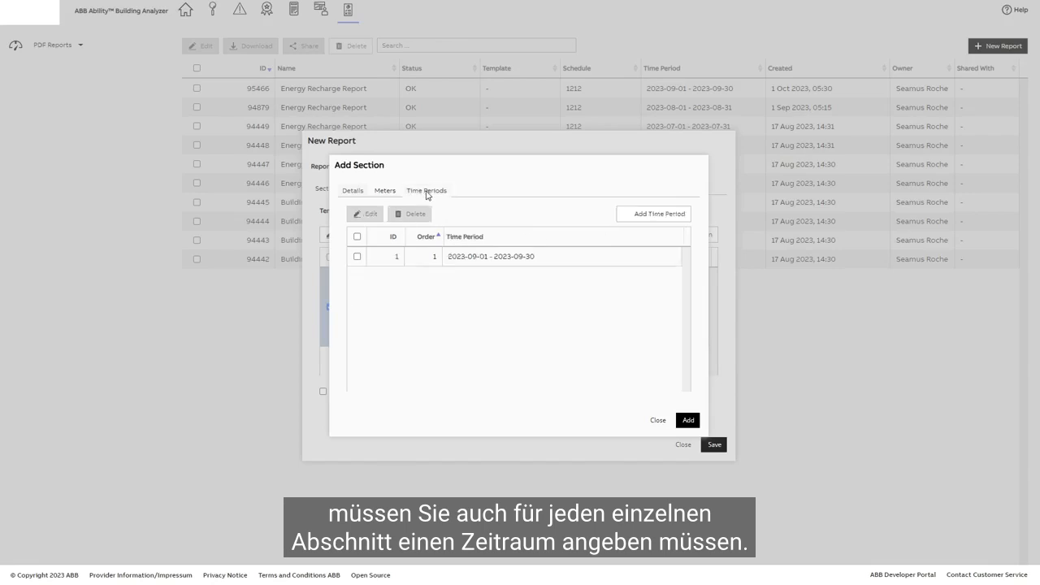
left_click(688, 420)
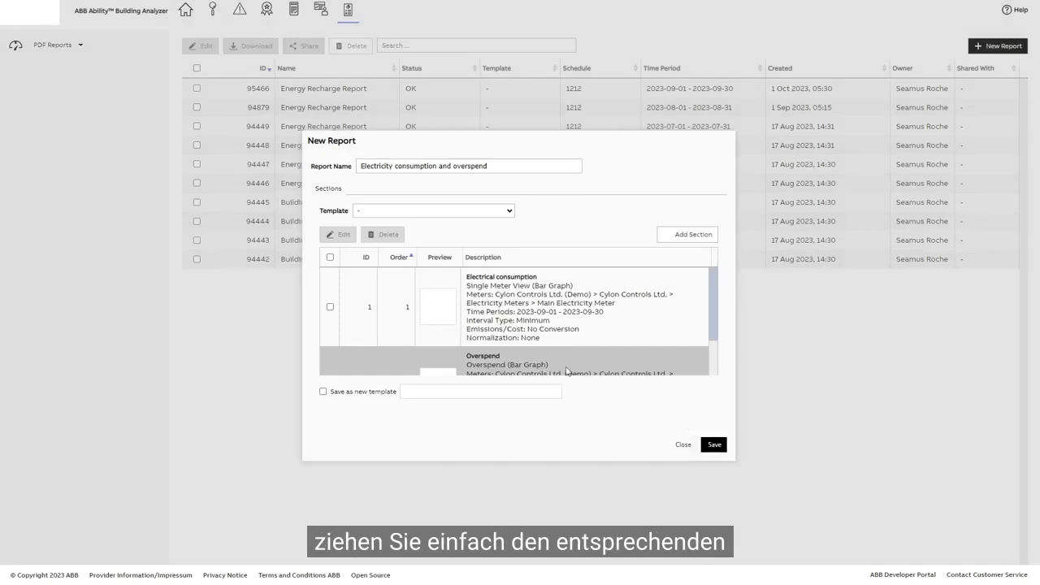
Move the Overspend section above Electrical consumption, and put Electrical consumption back in first place.
left_click_drag(481, 365, 484, 280)
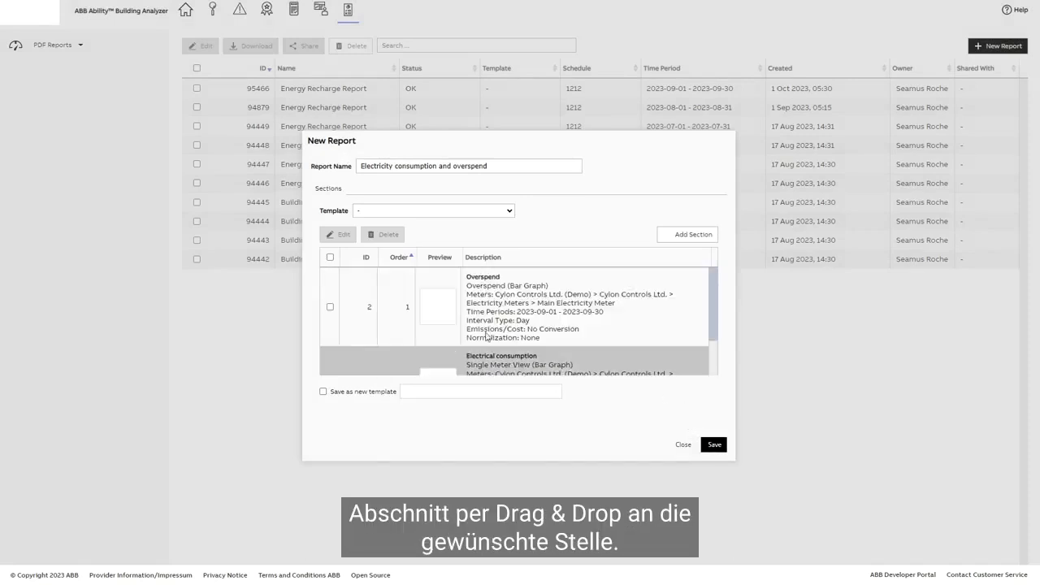
left_click_drag(497, 365, 490, 280)
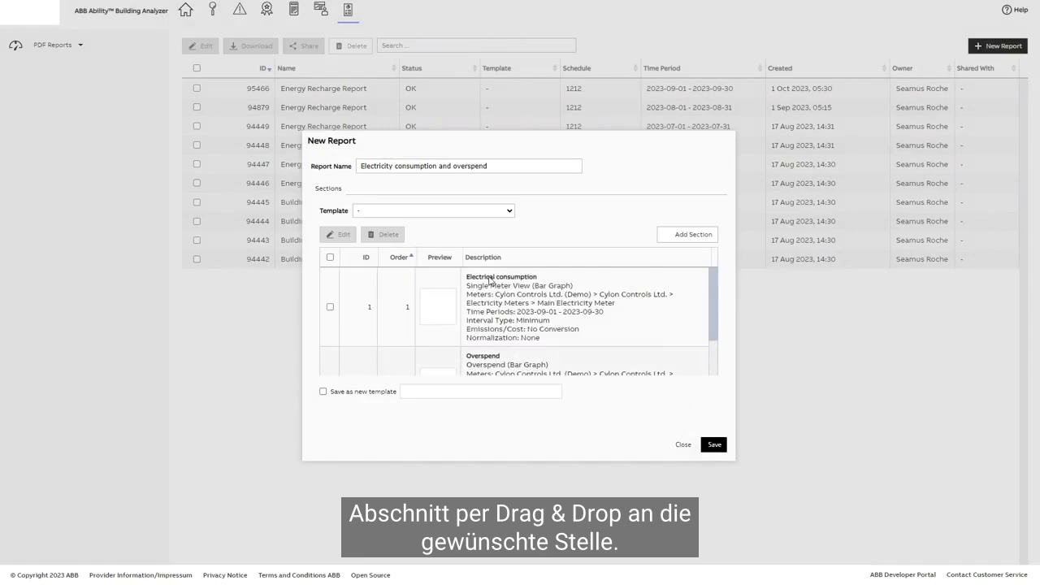
Save the new report and download it.
left_click(714, 445)
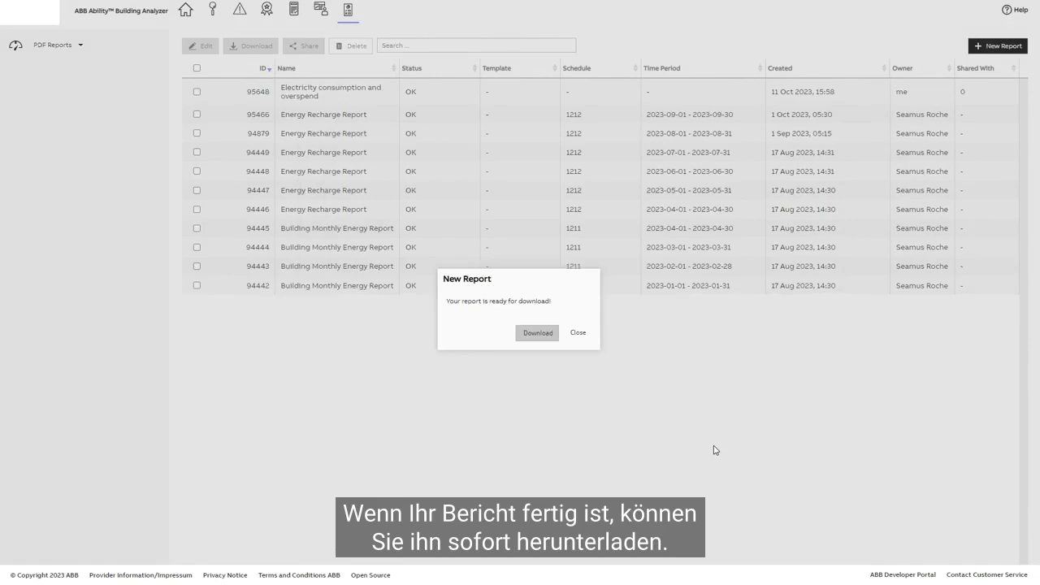
left_click(533, 334)
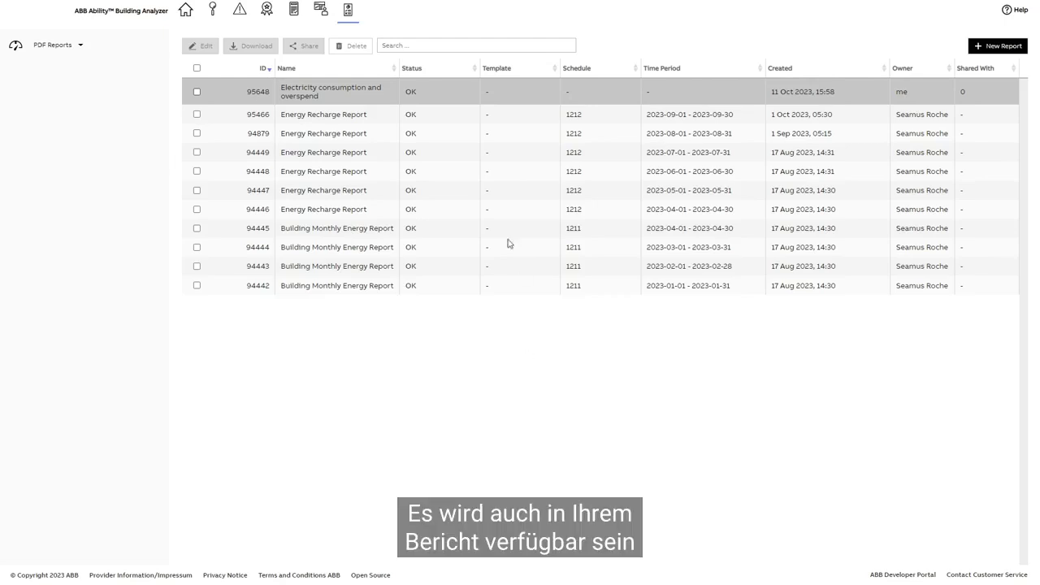
Save the "Electricity consumption and overspend" report as a new template named "Electrical consumption and overspend" and view the PDF templates.
left_click(197, 93)
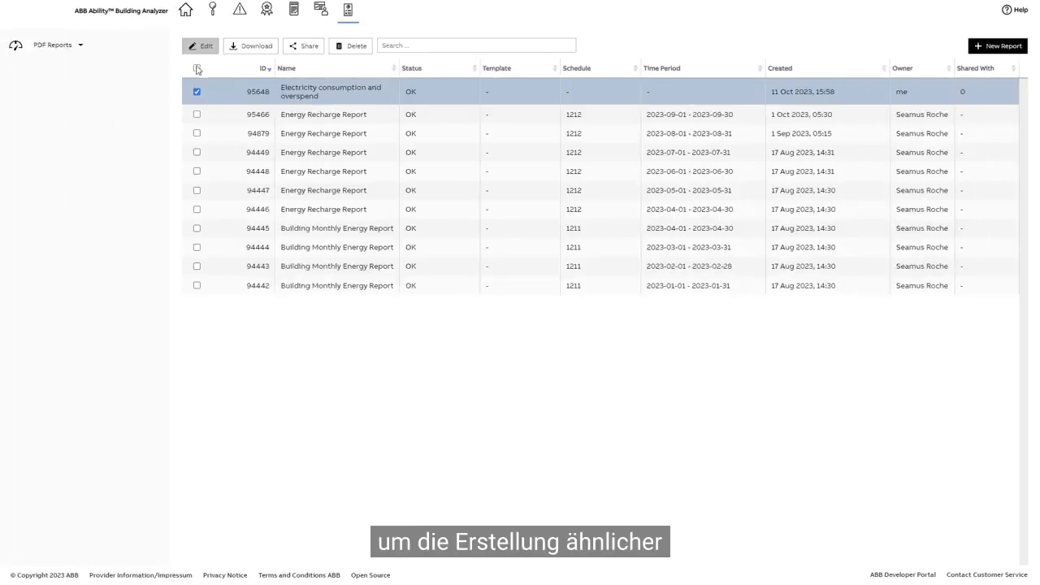
left_click(199, 46)
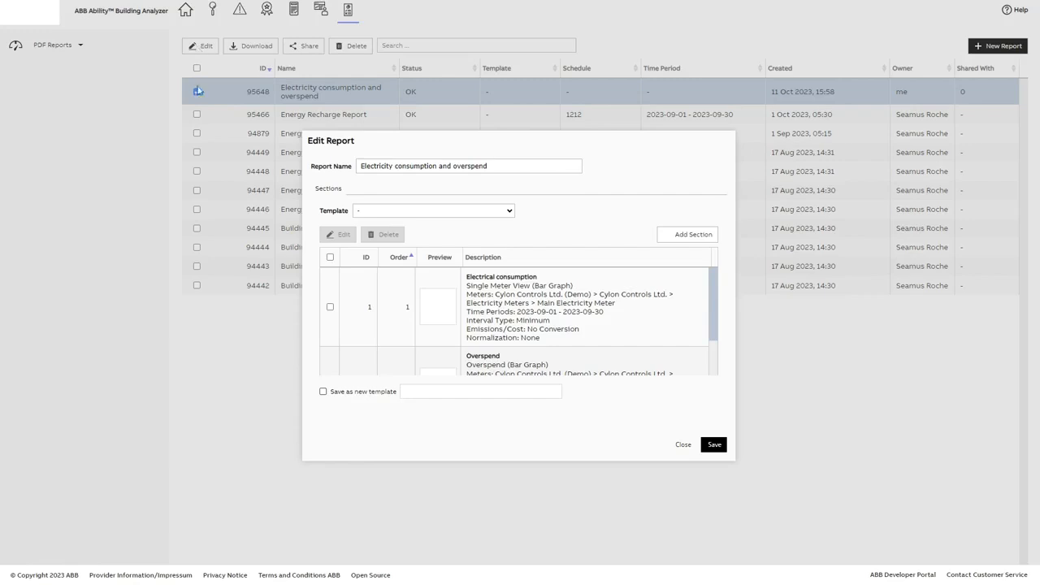
left_click(323, 392)
type("Electrical consumption and overspend")
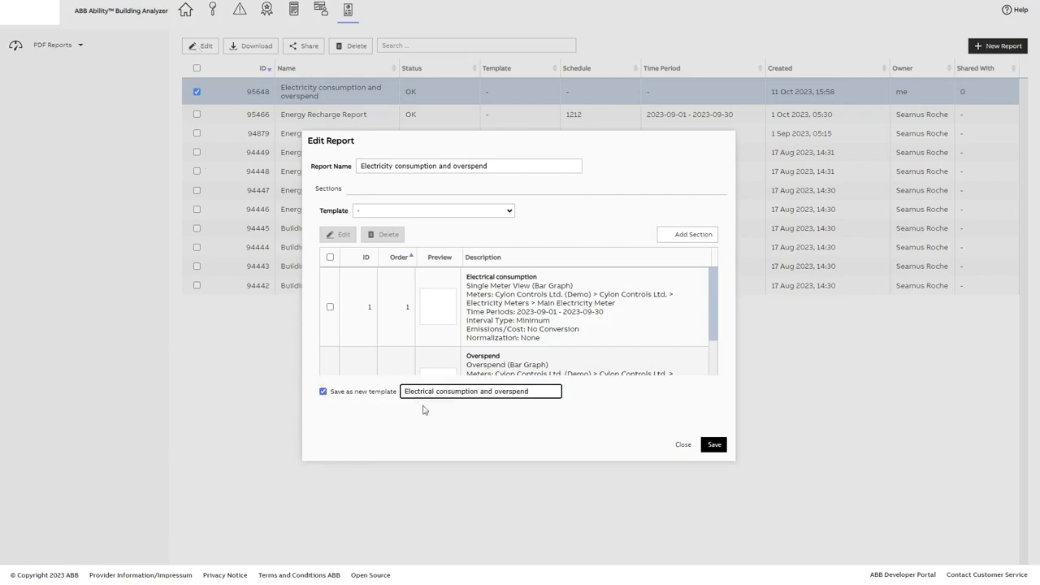
left_click(715, 445)
left_click(582, 334)
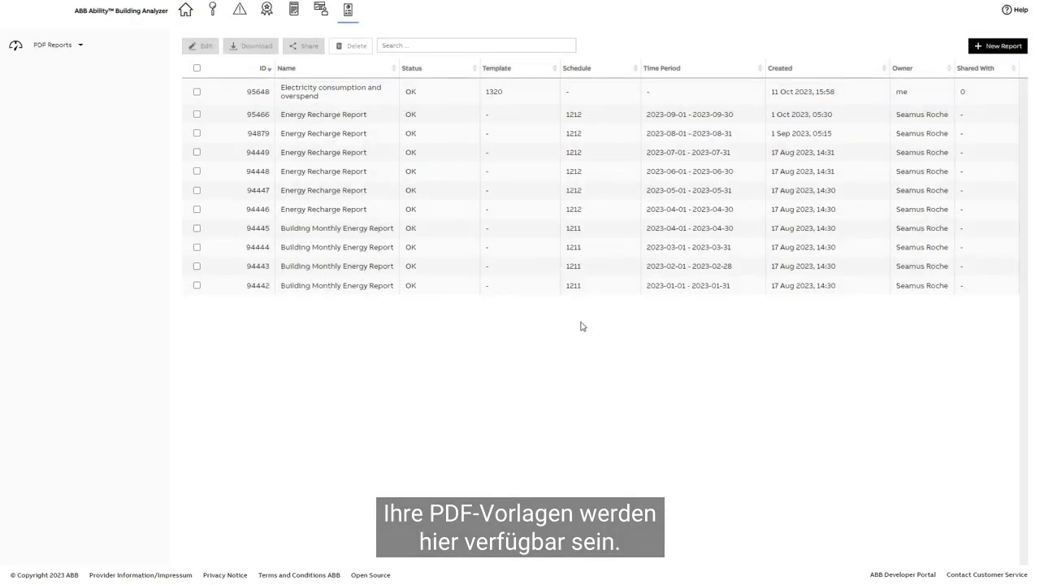
left_click(81, 46)
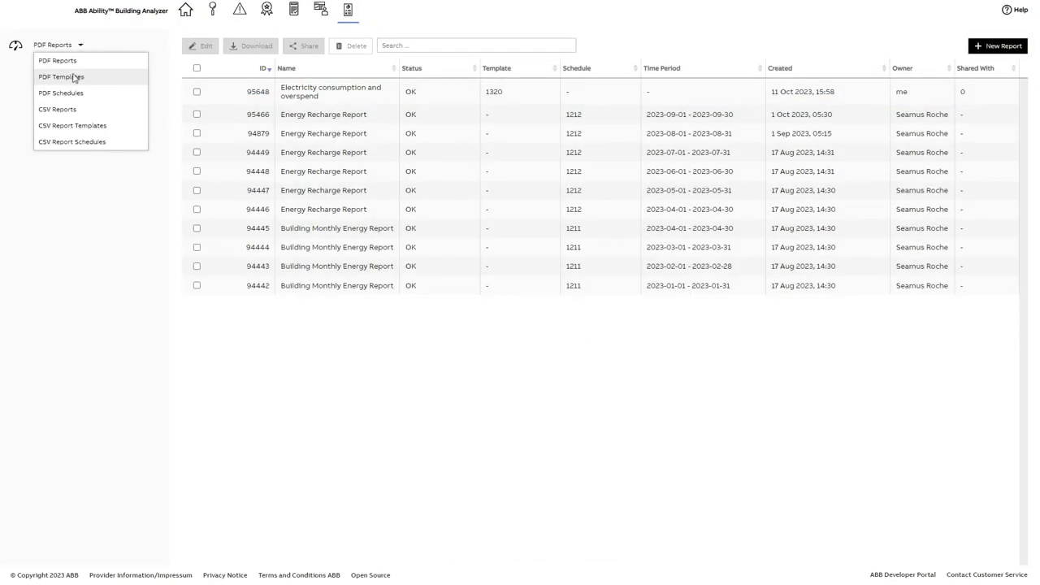
left_click(72, 78)
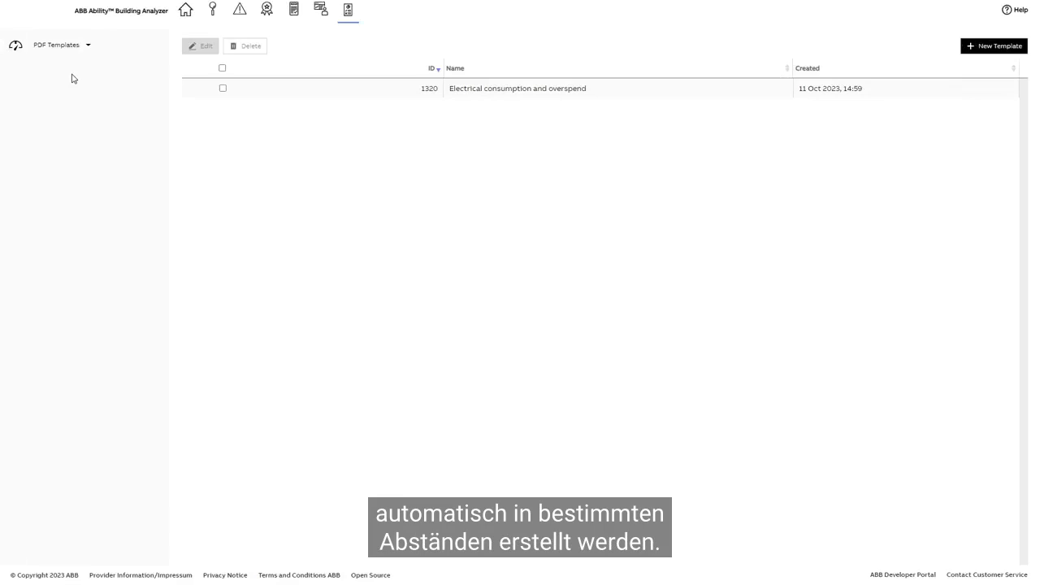
Start a new PDF schedule named "Electrical consumption and overspend" with Paused set to No.
left_click(88, 44)
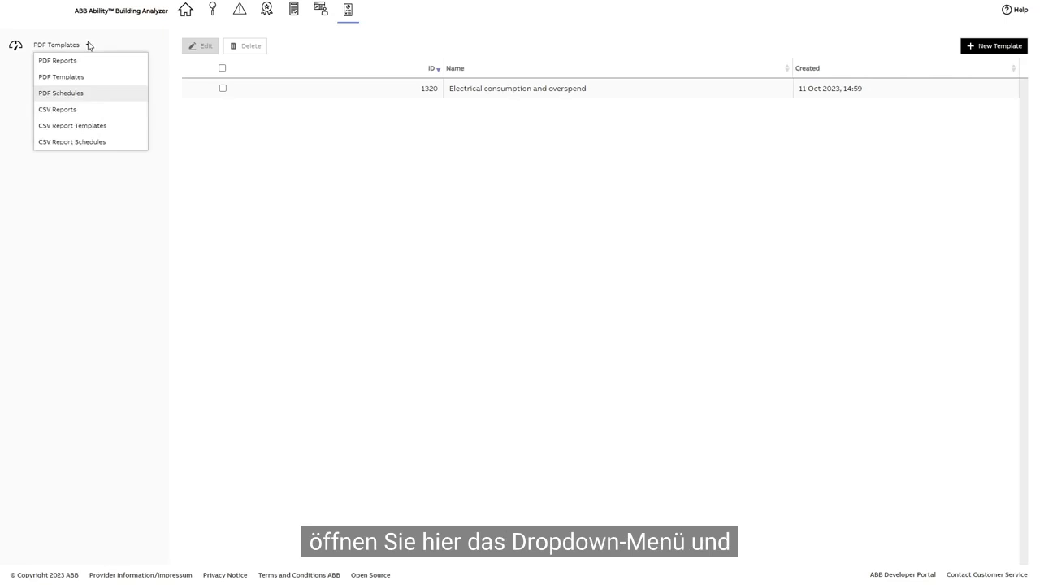
left_click(74, 96)
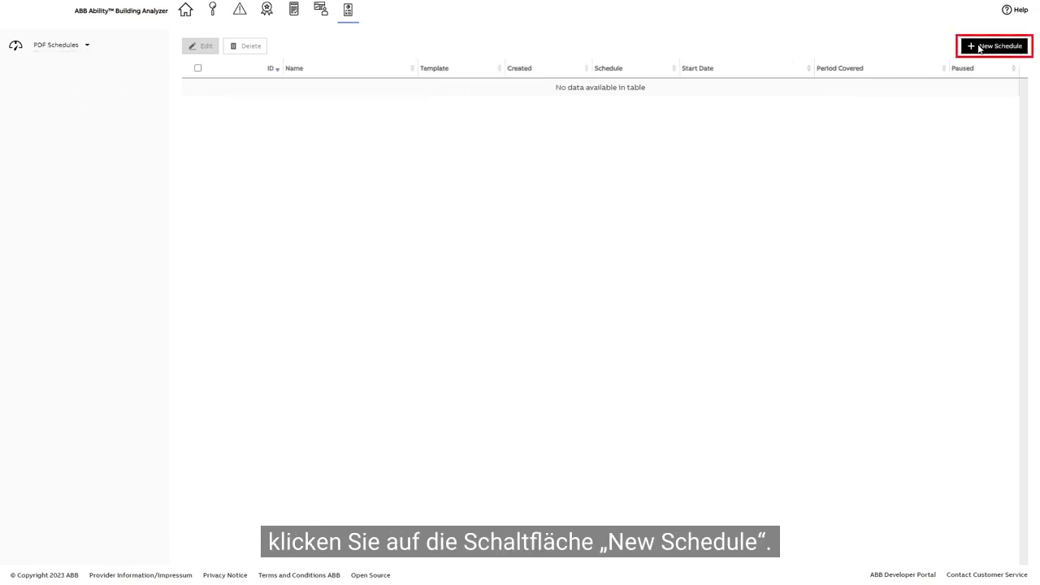
left_click(980, 49)
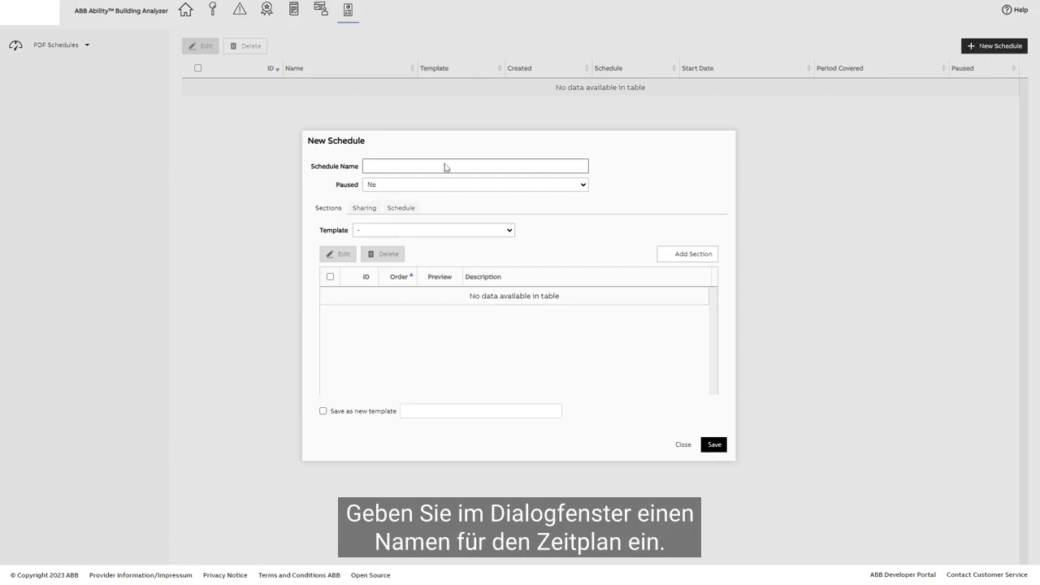
left_click(373, 168)
type("Electrical consumption and overspend")
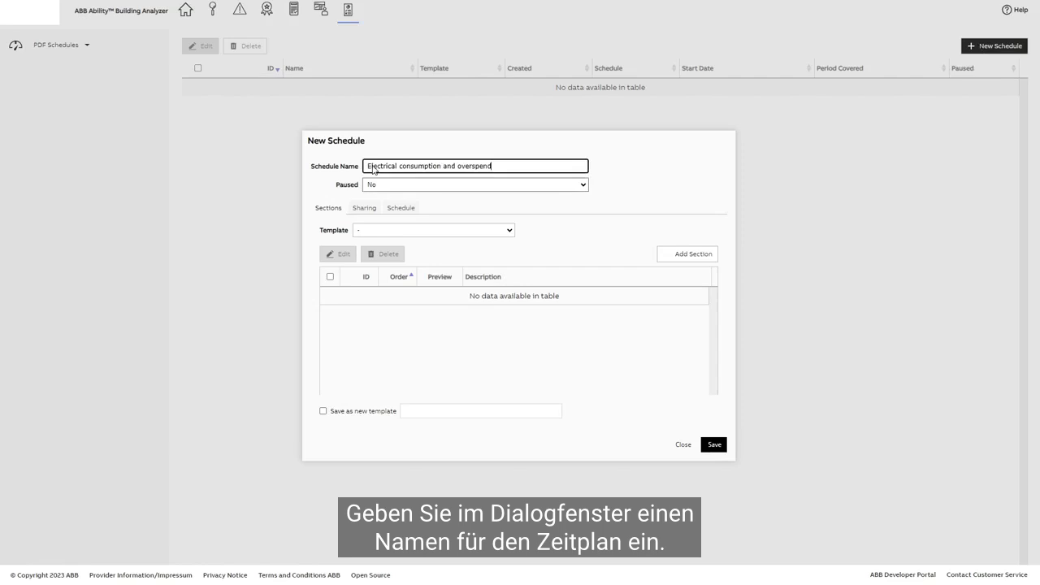
left_click(582, 189)
left_click(388, 199)
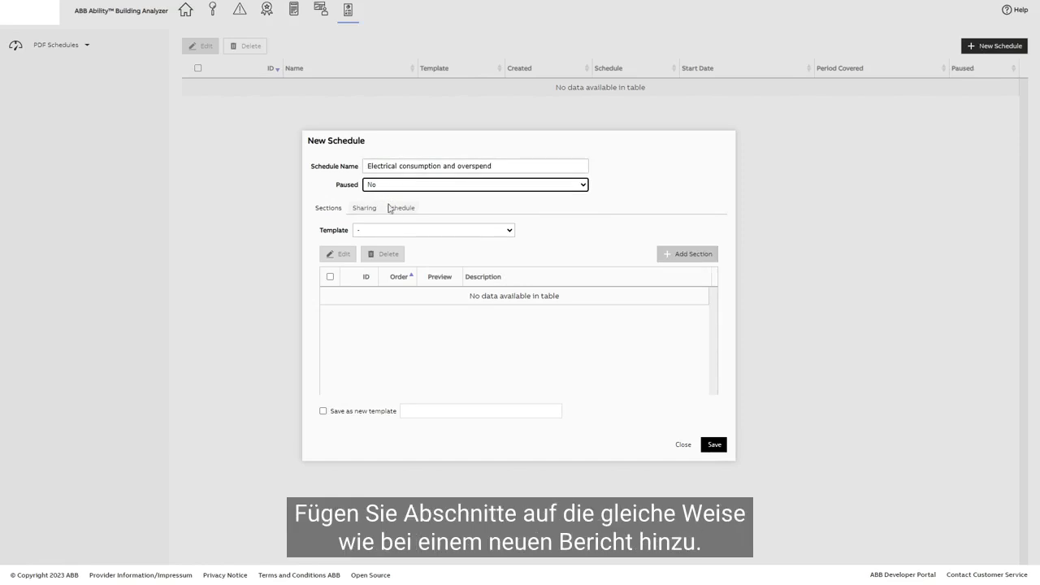
Start a Single Meter View section with the heading "Electrical consumption" and add the Main Electricity Meter to it.
left_click(671, 255)
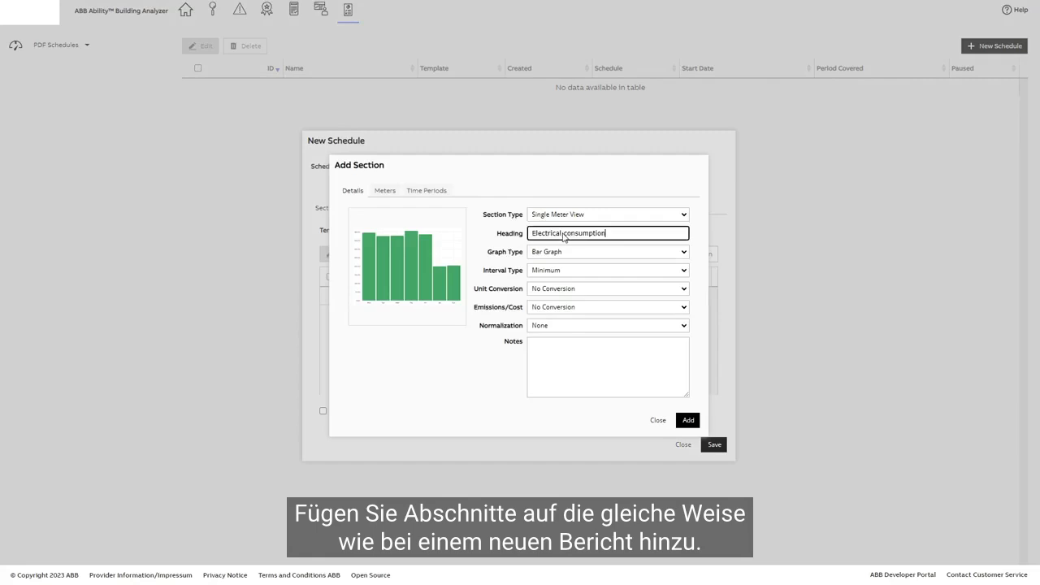
left_click(562, 235)
type("Electrical consumption")
left_click(385, 191)
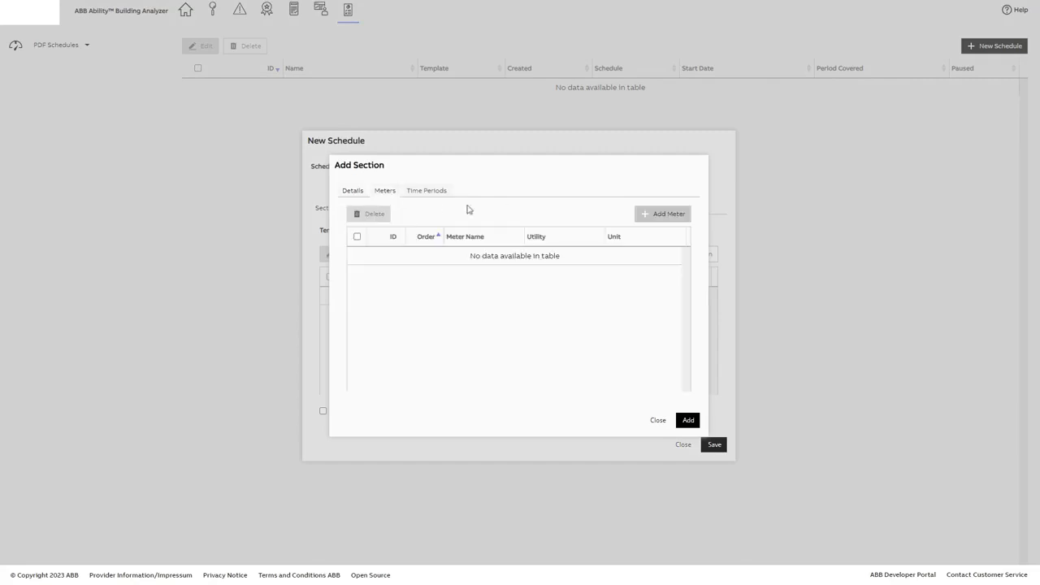
left_click(650, 217)
left_click(322, 224)
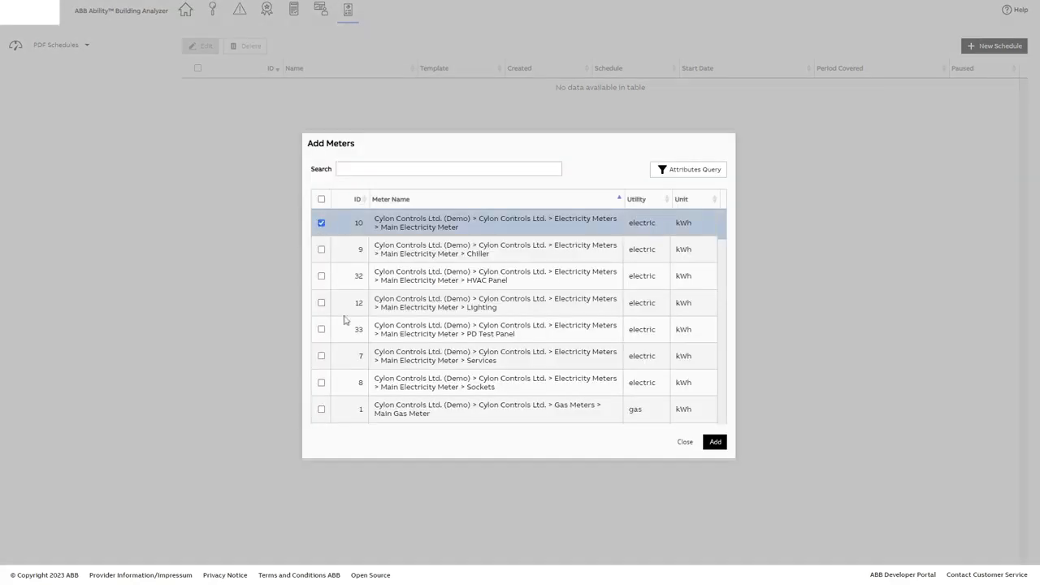
left_click(715, 443)
Give the section the Schedule Period as its time period and add it to the schedule.
left_click(445, 194)
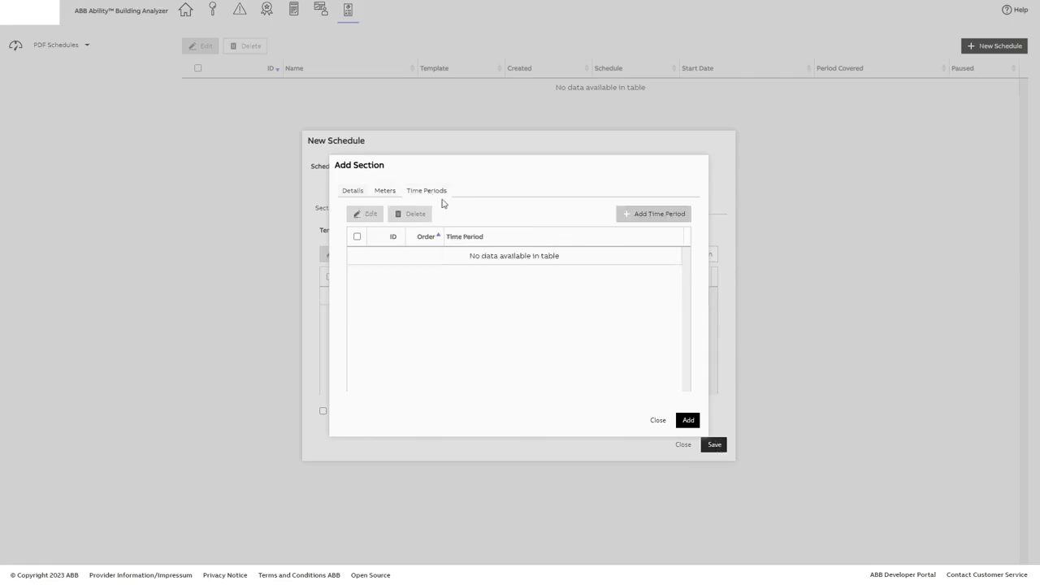
left_click(666, 218)
left_click(626, 334)
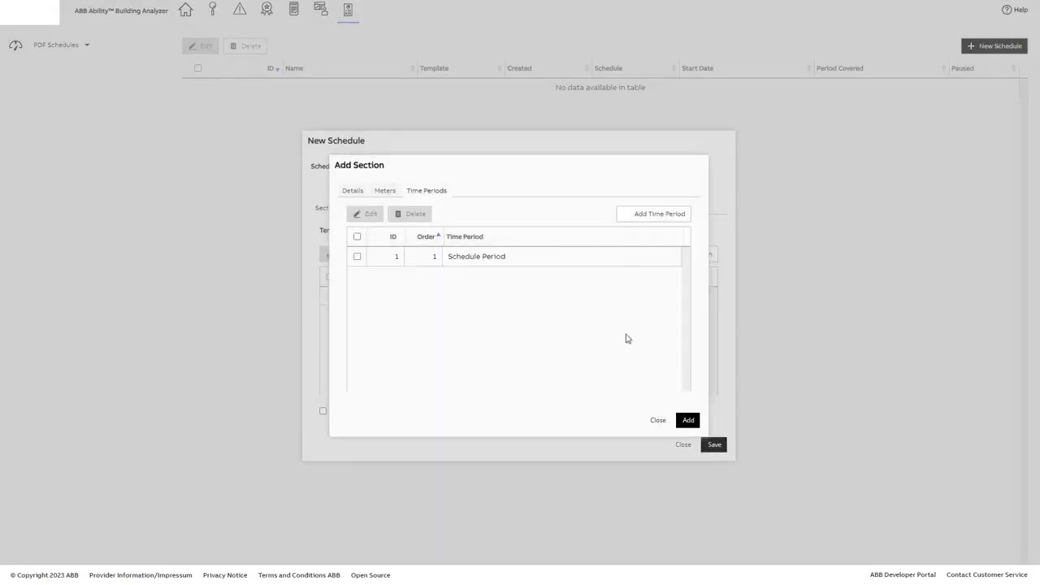
left_click(688, 422)
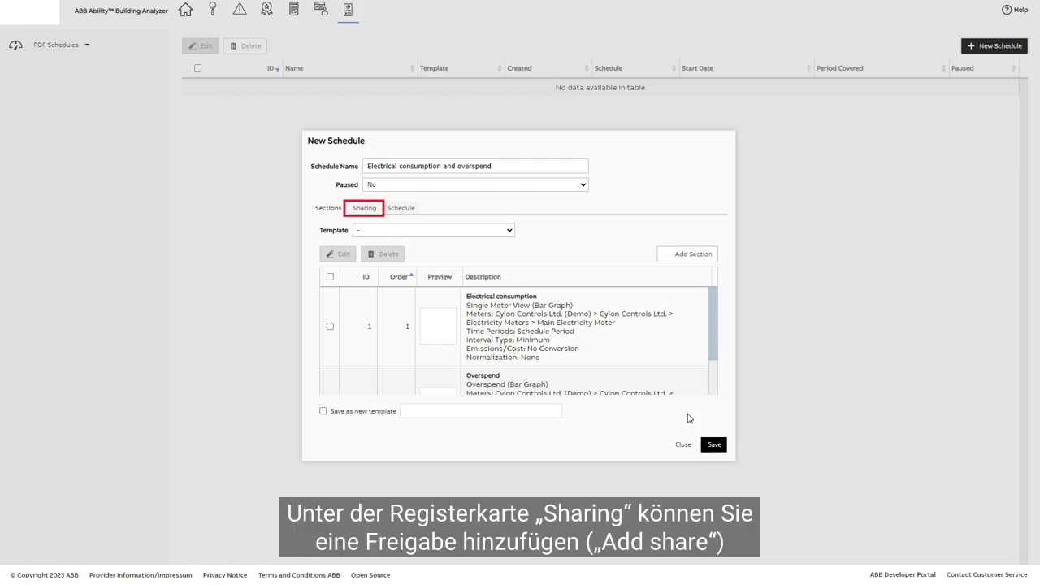
Share the schedule through Active Energy with the first user in the recipient list.
left_click(370, 210)
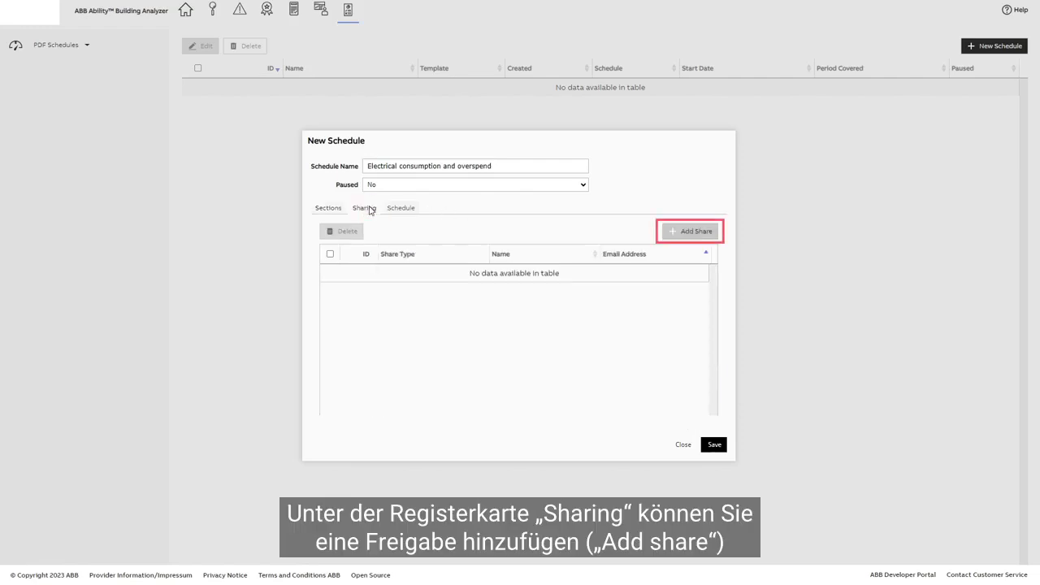
left_click(674, 234)
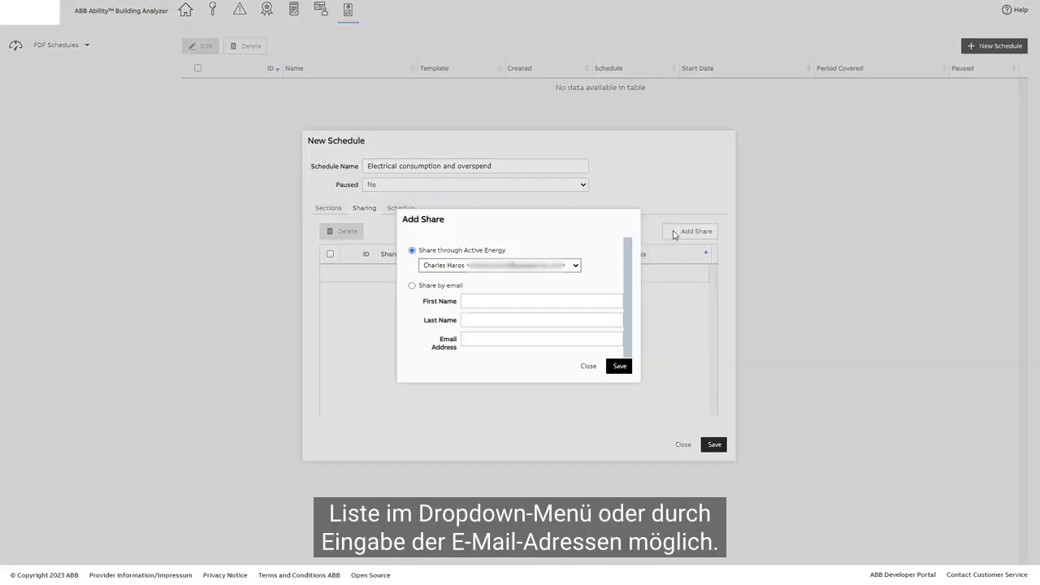
left_click(576, 267)
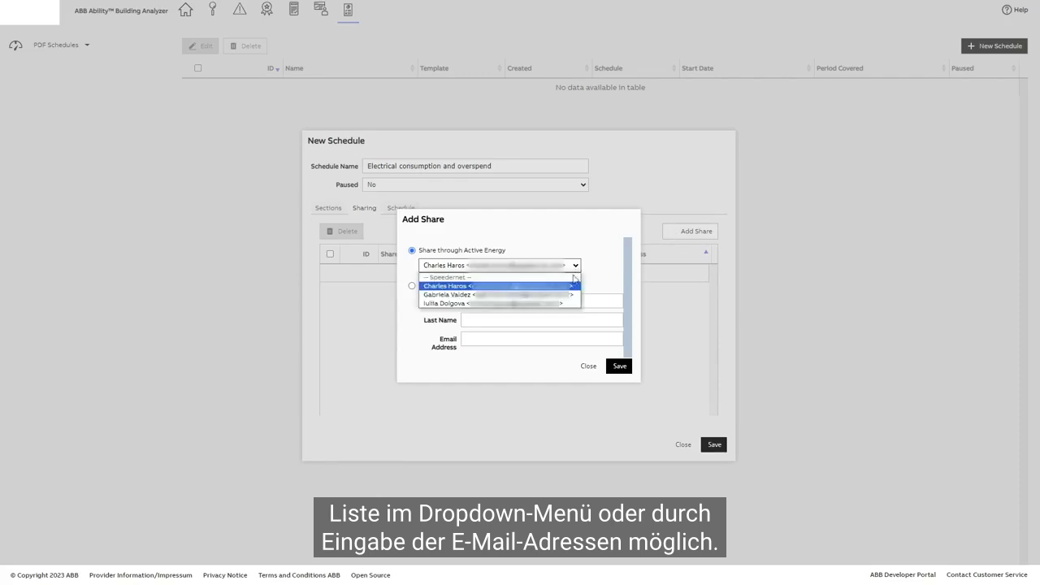
left_click(540, 287)
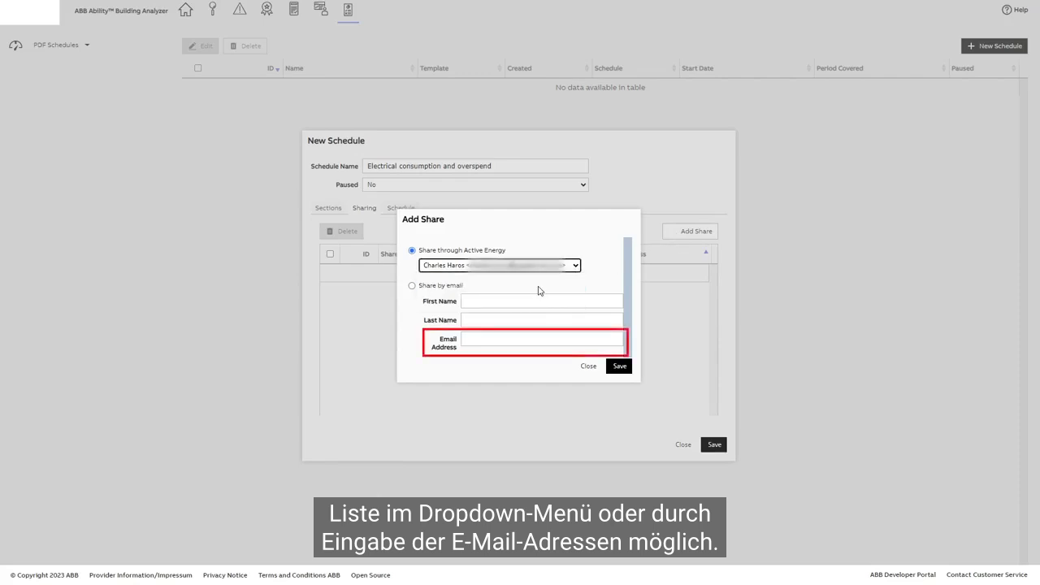
left_click(621, 368)
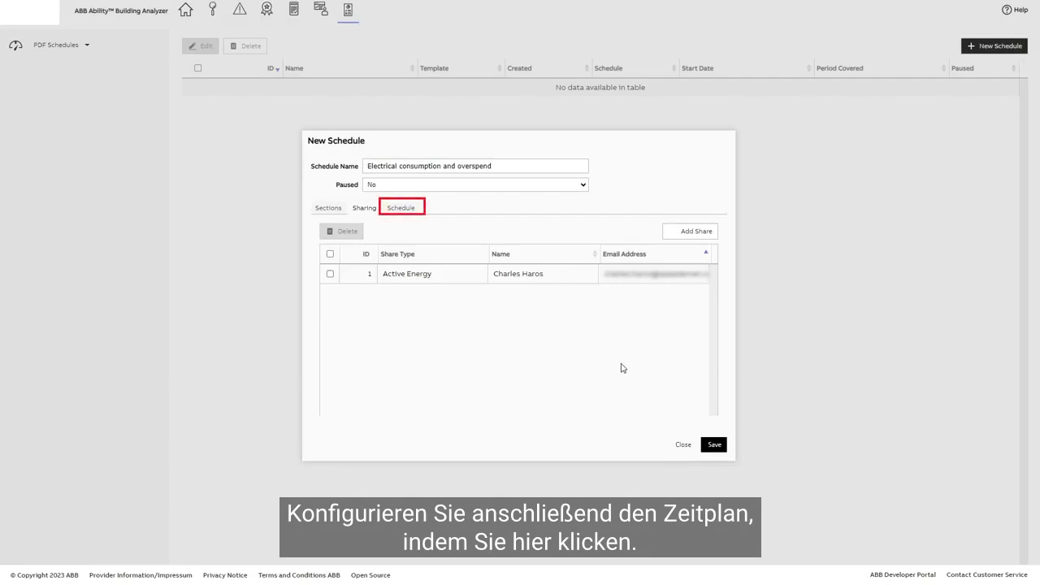
Set the schedule's frequency to Weekly, starting from 2023-10-09, and save the schedule.
left_click(409, 214)
left_click(513, 234)
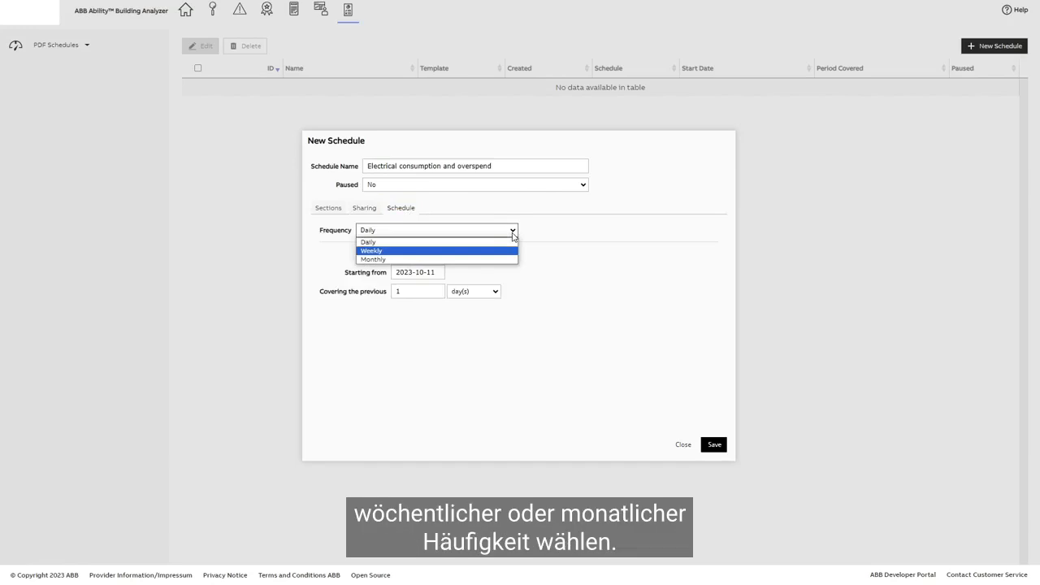
left_click(394, 252)
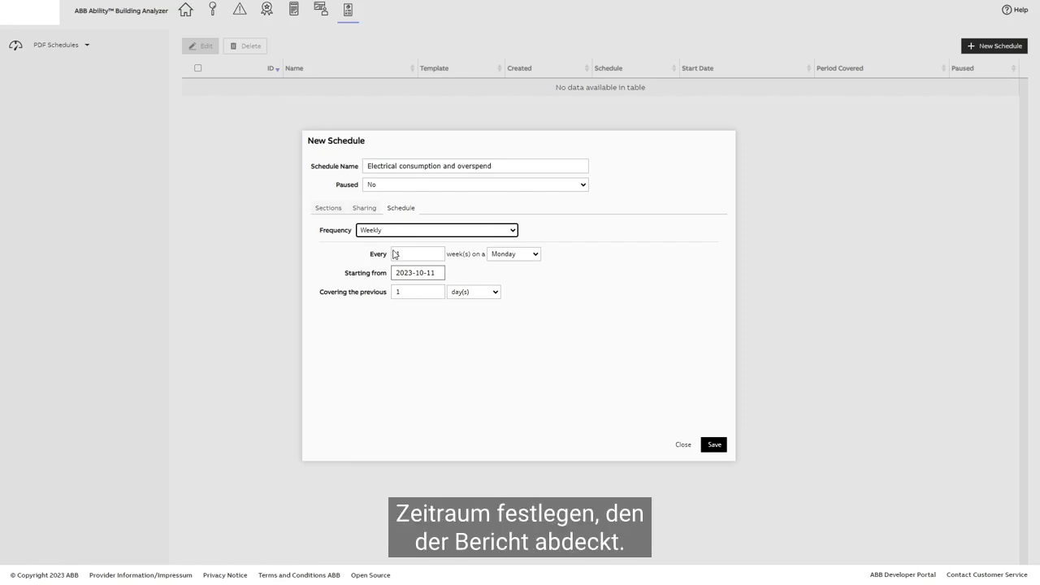
left_click(400, 274)
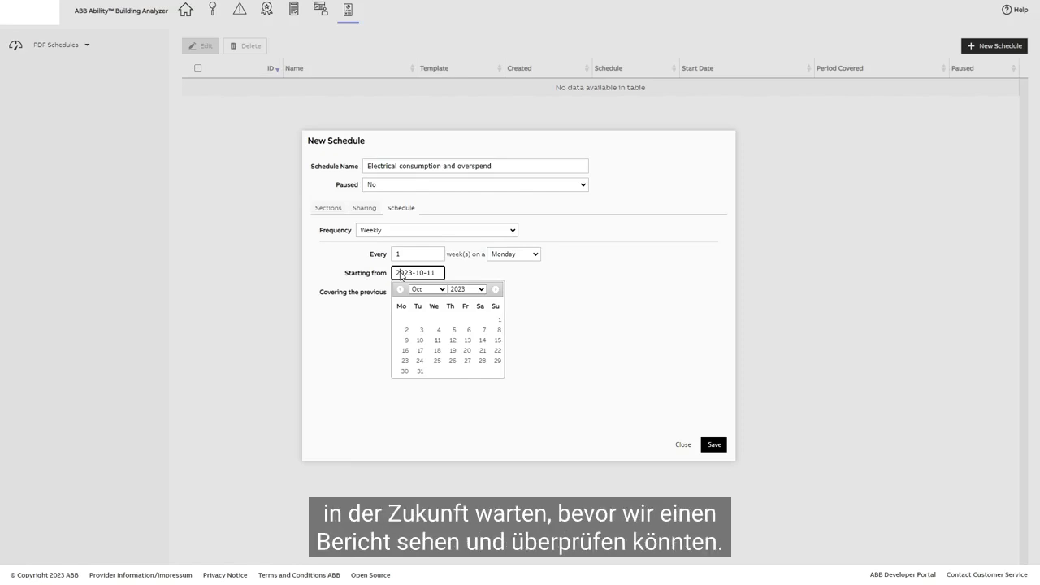
left_click(406, 341)
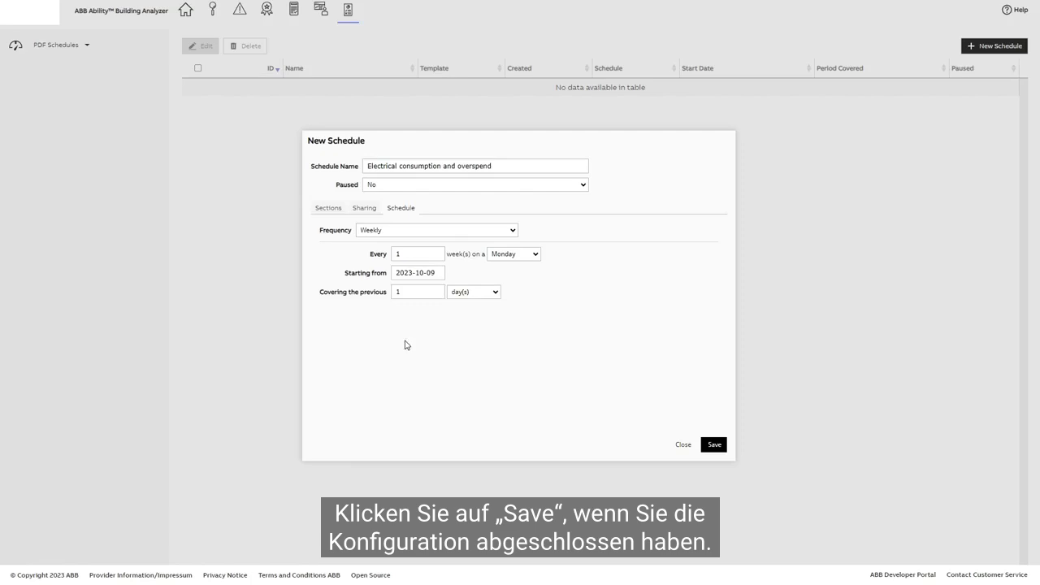
left_click(712, 447)
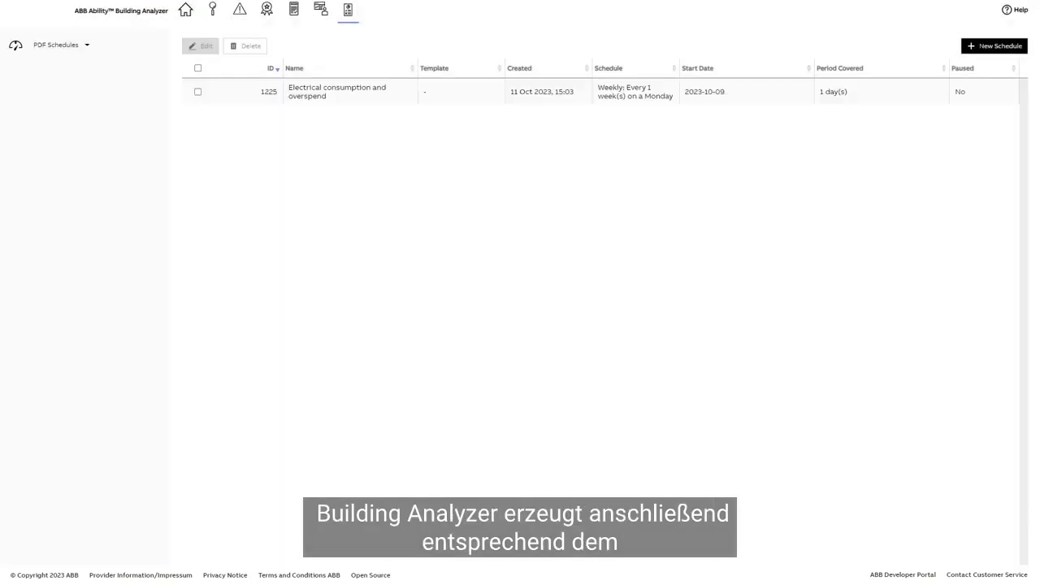